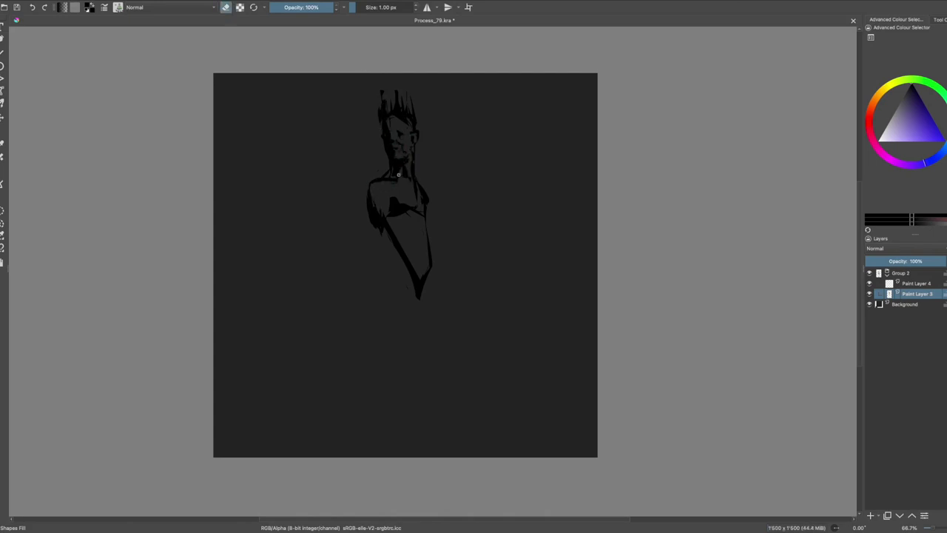
Step: Paint dark chest strokes and restore the filled block over the lower body
{"action": "left_click_drag", "start_coordinate": [414, 231], "coordinate": [411, 214]}
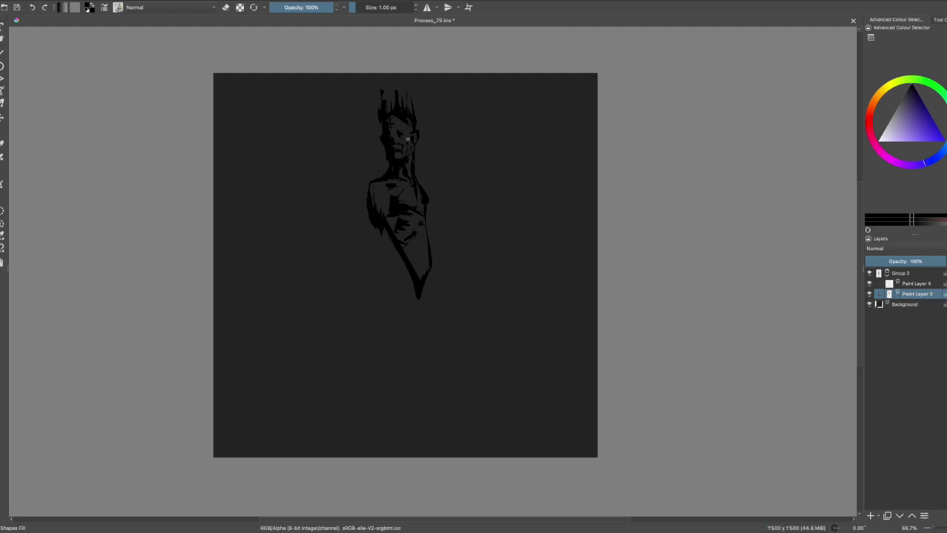
{"action": "key", "text": "ctrl+shift+z"}
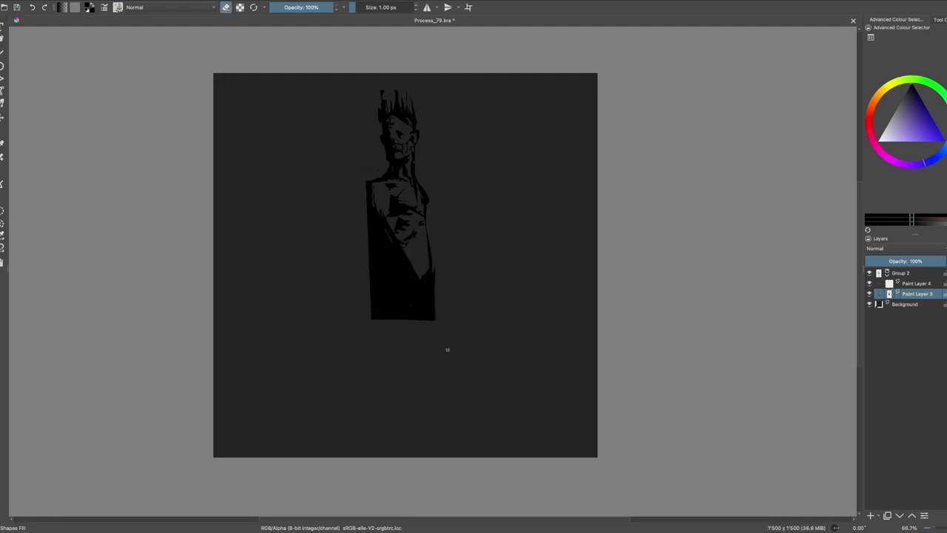
{"action": "key", "text": "e"}
Step: Sketch two small dark thumbnail shapes below the figure, one a boxed X
{"action": "left_click_drag", "start_coordinate": [375, 327], "coordinate": [385, 346]}
{"action": "left_click_drag", "start_coordinate": [394, 329], "coordinate": [419, 338]}
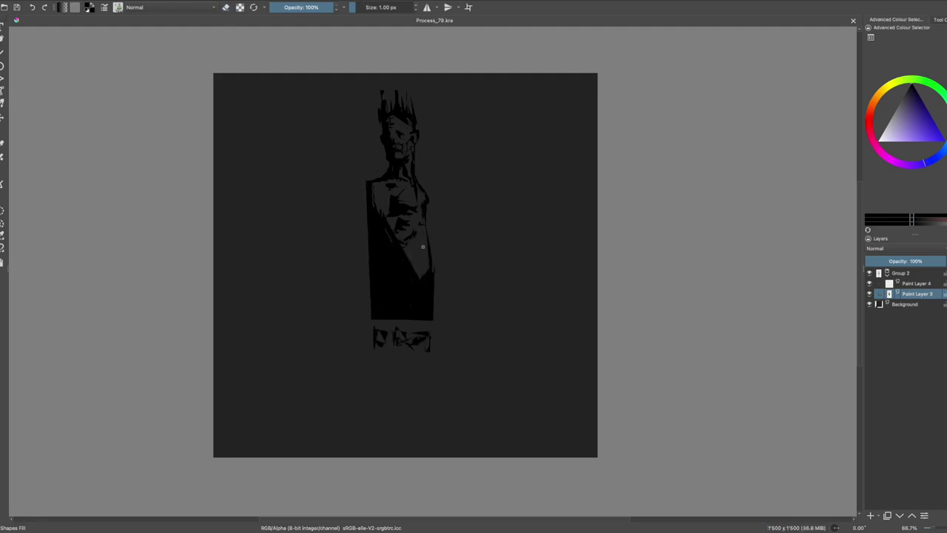
{"action": "left_click_drag", "start_coordinate": [393, 389], "coordinate": [383, 363]}
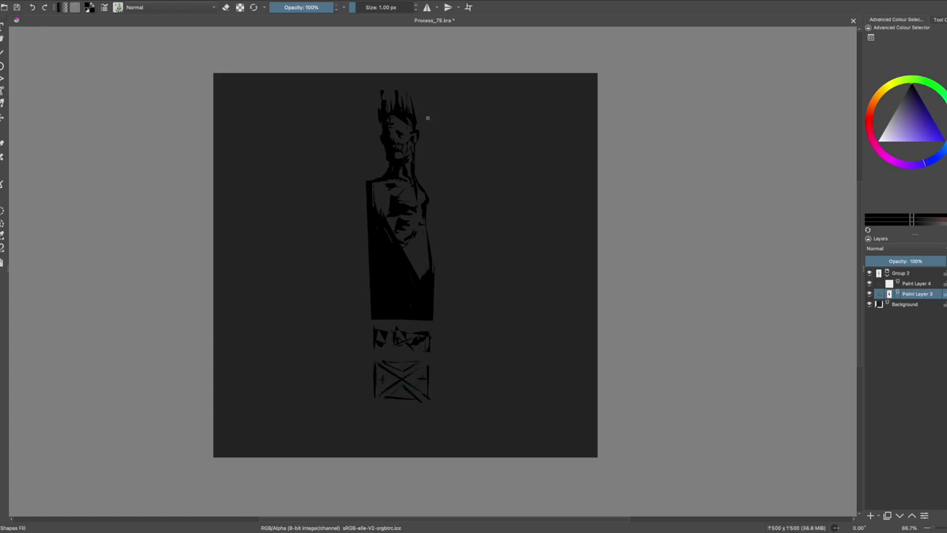
Step: On a new layer, fill grey shapes beside the head, shift them to red, and raise the layer
{"action": "key", "text": "Insert"}
{"action": "left_click_drag", "start_coordinate": [367, 117], "coordinate": [389, 181]}
{"action": "left_click_drag", "start_coordinate": [432, 117], "coordinate": [417, 200]}
{"action": "key", "text": "e"}
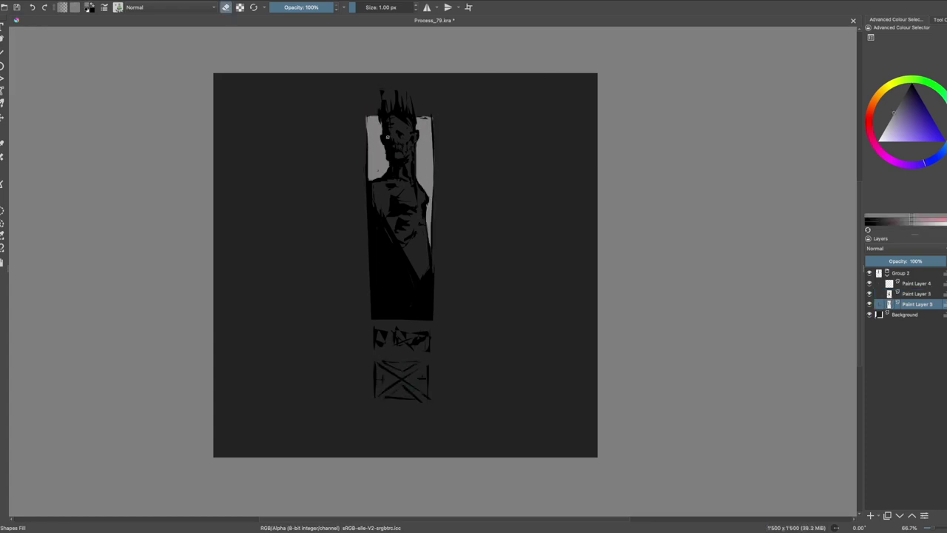
{"action": "key", "text": "ctrl+u"}
{"action": "left_click_drag", "start_coordinate": [703, 165], "coordinate": [799, 165]}
{"action": "key", "text": "Return"}
{"action": "key", "text": "ctrl+Page_Up"}
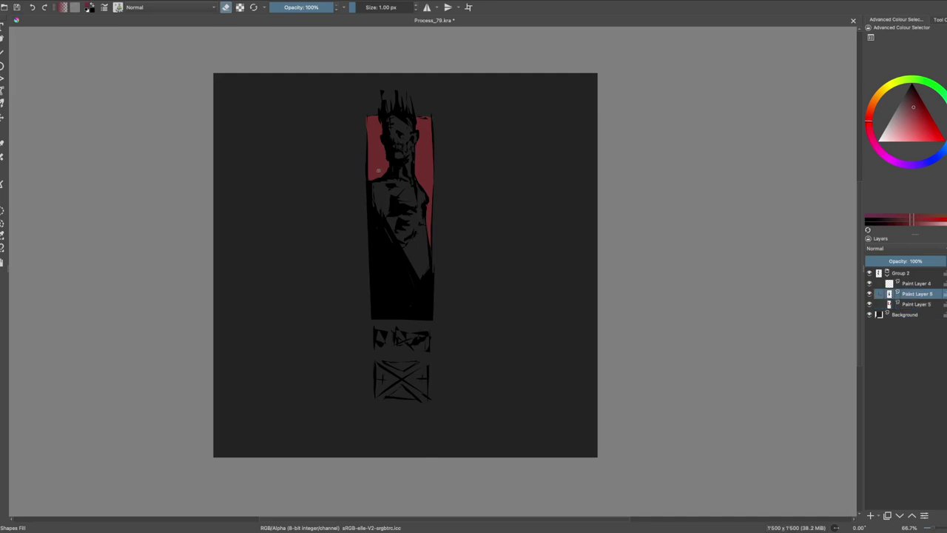
Step: Paint a large feathered dark blue-purple wing left of the figure
{"action": "key", "text": "e"}
{"action": "left_click", "coordinate": [354, 218], "text": "ctrl"}
{"action": "left_click_drag", "start_coordinate": [370, 213], "coordinate": [369, 313]}
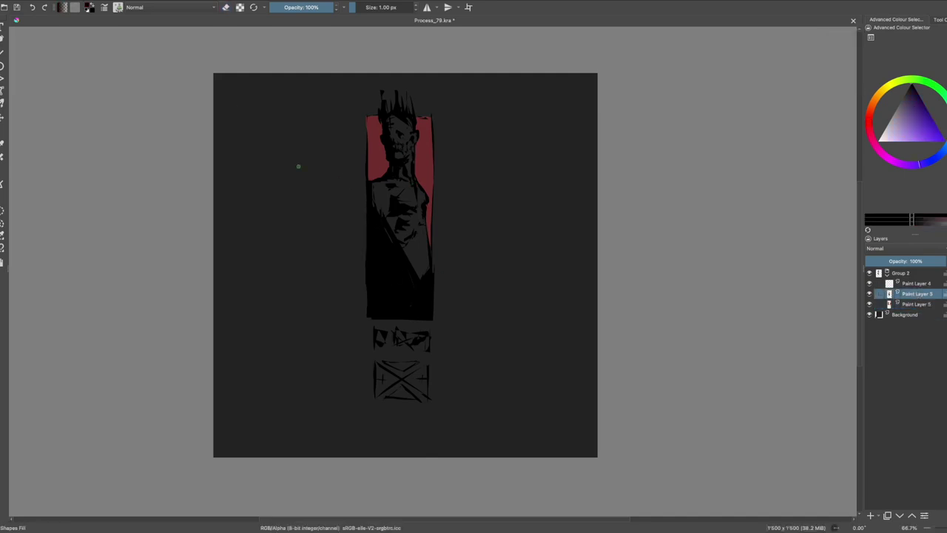
{"action": "left_click_drag", "start_coordinate": [337, 127], "coordinate": [293, 333]}
{"action": "mouse_move", "coordinate": [355, 185]}
{"action": "left_mouse_down"}
{"action": "mouse_move", "coordinate": [303, 341]}
{"action": "mouse_move", "coordinate": [311, 314]}
{"action": "left_mouse_up"}
{"action": "mouse_move", "coordinate": [379, 126]}
{"action": "left_mouse_down"}
{"action": "mouse_move", "coordinate": [378, 109]}
{"action": "mouse_move", "coordinate": [264, 437]}
{"action": "left_mouse_up"}
Step: Refine the wing strokes and move the selected wing onto a hidden Wing layer
{"action": "key", "text": "ctrl+z"}
{"action": "left_click_drag", "start_coordinate": [326, 160], "coordinate": [286, 349]}
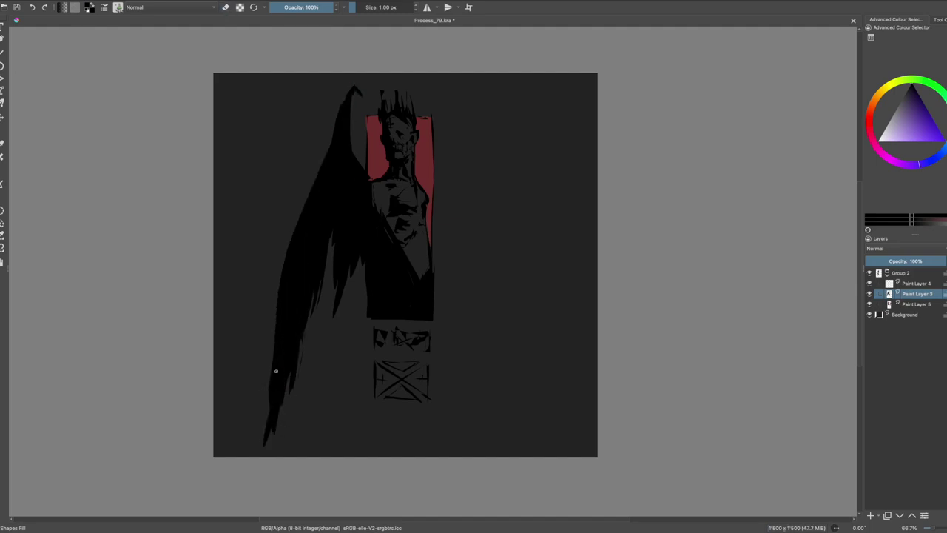
{"action": "key", "text": "m"}
{"action": "key", "text": "m"}
{"action": "mouse_move", "coordinate": [288, 74]}
{"action": "left_mouse_down"}
{"action": "mouse_move", "coordinate": [345, 412]}
{"action": "mouse_move", "coordinate": [288, 74]}
{"action": "left_mouse_up"}
{"action": "key", "text": "ctrl+shift+j"}
Step: Scale up the whole figure group (Group 2) with the Transform tool
{"action": "key", "text": "e"}
{"action": "left_click", "coordinate": [901, 273]}
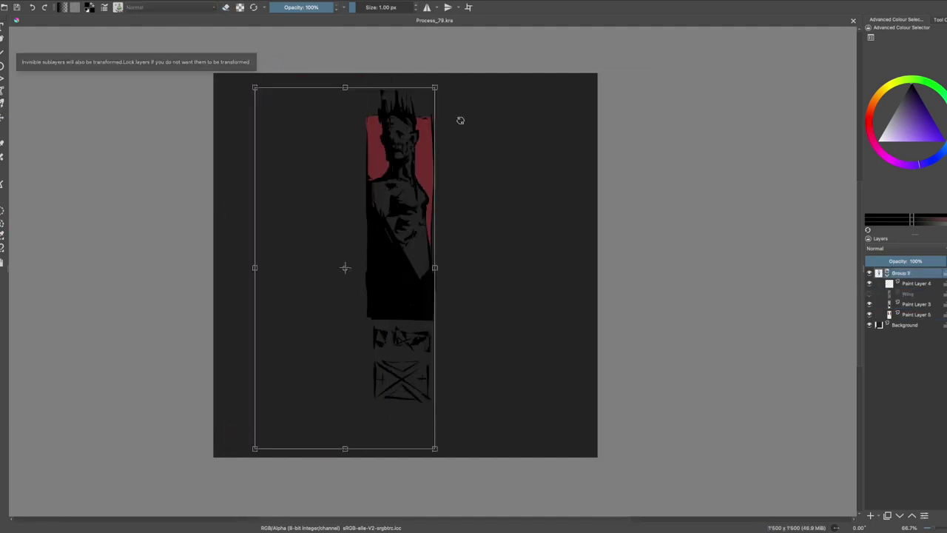
{"action": "key", "text": "ctrl+t"}
{"action": "left_click_drag", "start_coordinate": [448, 455], "coordinate": [462, 501]}
{"action": "key", "text": "Return"}
Step: Delete the boxed X sketch from Paint Layer 3 and hide the red backdrop layer
{"action": "left_click", "coordinate": [916, 304]}
{"action": "key", "text": "Delete"}
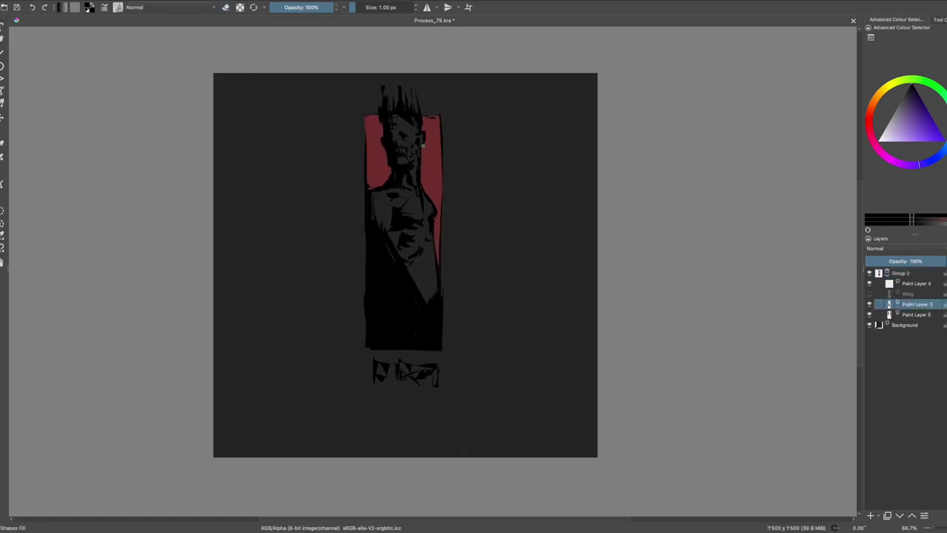
{"action": "key", "text": "e"}
{"action": "left_click", "coordinate": [870, 315]}
{"action": "key", "text": "e"}
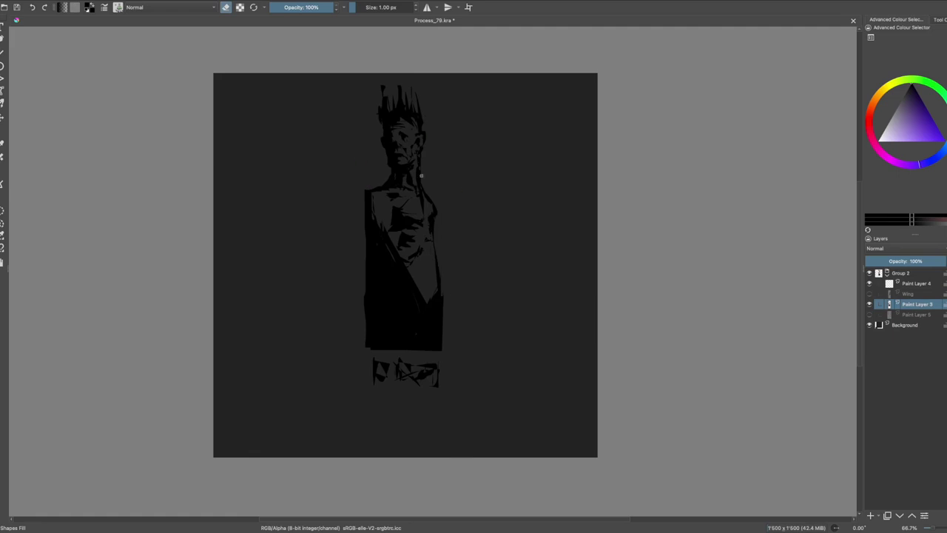
{"action": "key", "text": "e"}
Step: Brush windswept hair strands flowing sideways from the head, and save
{"action": "mouse_move", "coordinate": [422, 120]}
{"action": "left_mouse_down"}
{"action": "mouse_move", "coordinate": [452, 166]}
{"action": "mouse_move", "coordinate": [487, 161]}
{"action": "mouse_move", "coordinate": [480, 175]}
{"action": "mouse_move", "coordinate": [419, 185]}
{"action": "left_mouse_up"}
{"action": "left_click_drag", "start_coordinate": [464, 157], "coordinate": [512, 179]}
{"action": "key", "text": "ctrl+s"}
{"action": "key", "text": "m"}
{"action": "left_click_drag", "start_coordinate": [444, 106], "coordinate": [399, 141]}
{"action": "key", "text": "ctrl+z"}
{"action": "left_click_drag", "start_coordinate": [437, 111], "coordinate": [396, 142]}
{"action": "key", "text": "ctrl+z"}
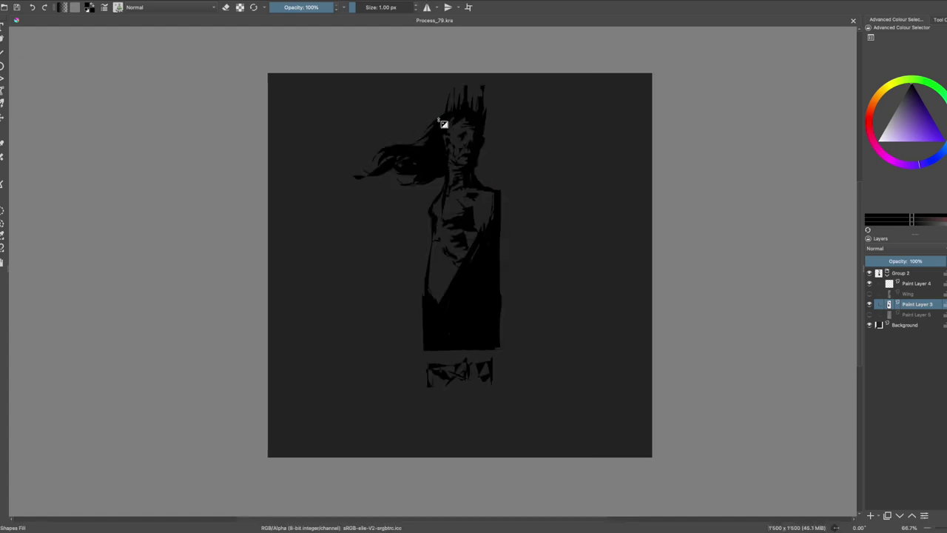
{"action": "key", "text": "m"}
Step: Add dark marks on the chest, checking proportions in mirrored view
{"action": "key", "text": "e"}
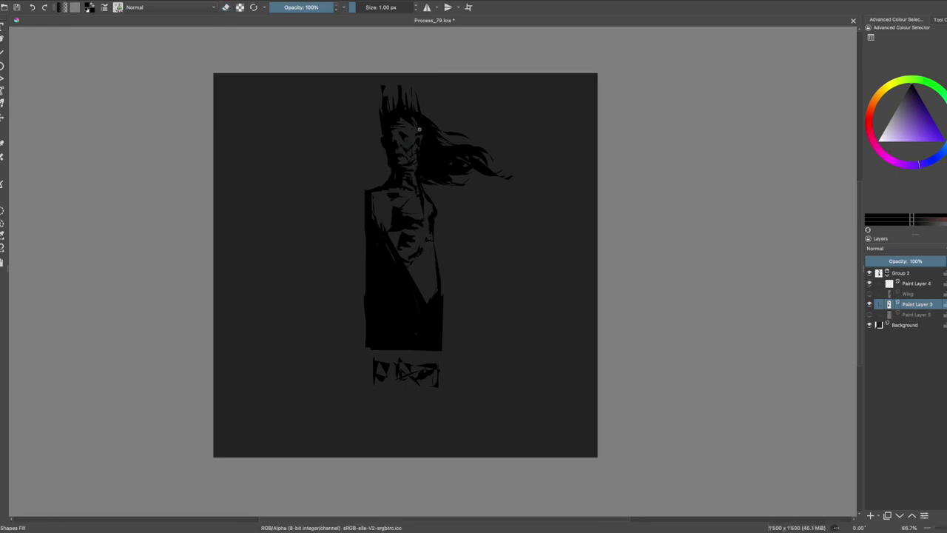
{"action": "key", "text": "m"}
{"action": "key", "text": "e"}
{"action": "key", "text": "m"}
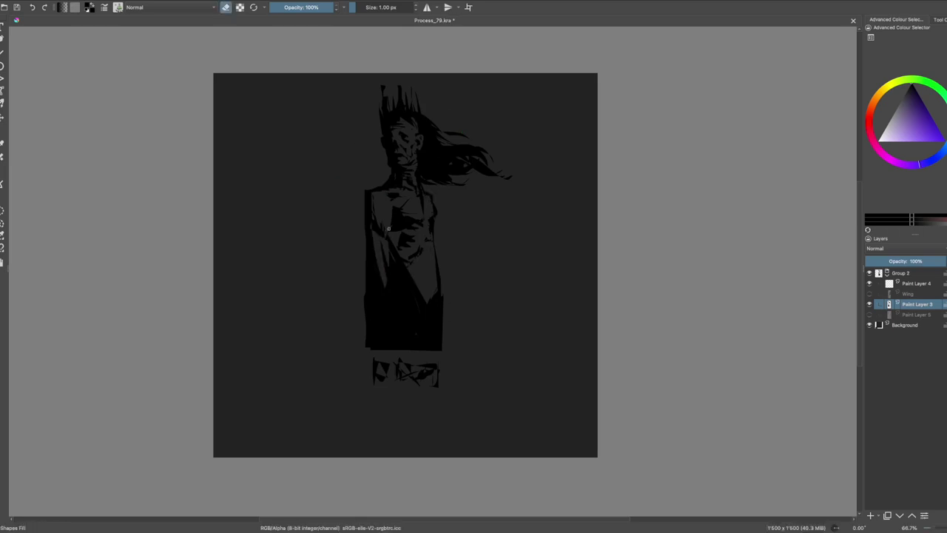
{"action": "left_click_drag", "start_coordinate": [421, 251], "coordinate": [397, 220]}
{"action": "key", "text": "m"}
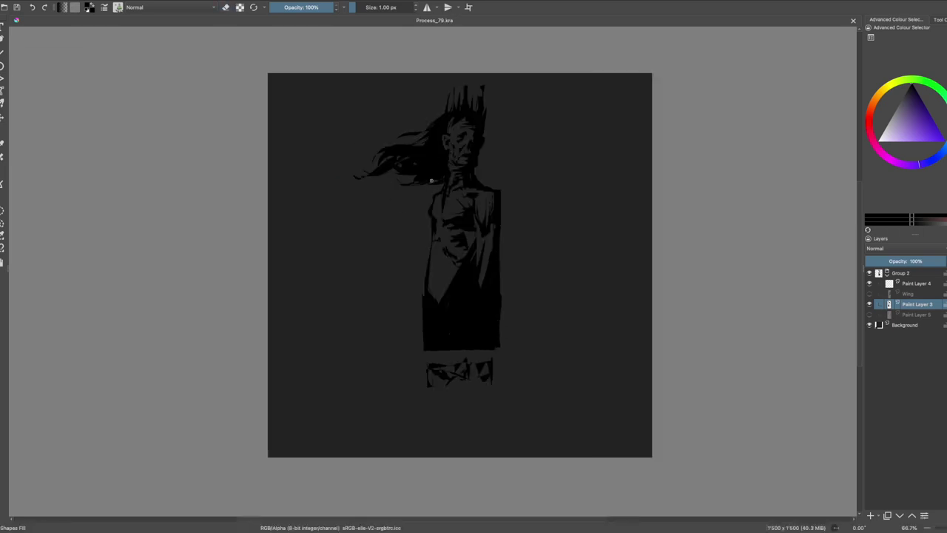
{"action": "key", "text": "m"}
{"action": "key", "text": "e"}
{"action": "key", "text": "e"}
Step: Paint a large curved black cape from the lower body down to the canvas bottom
{"action": "key", "text": "m"}
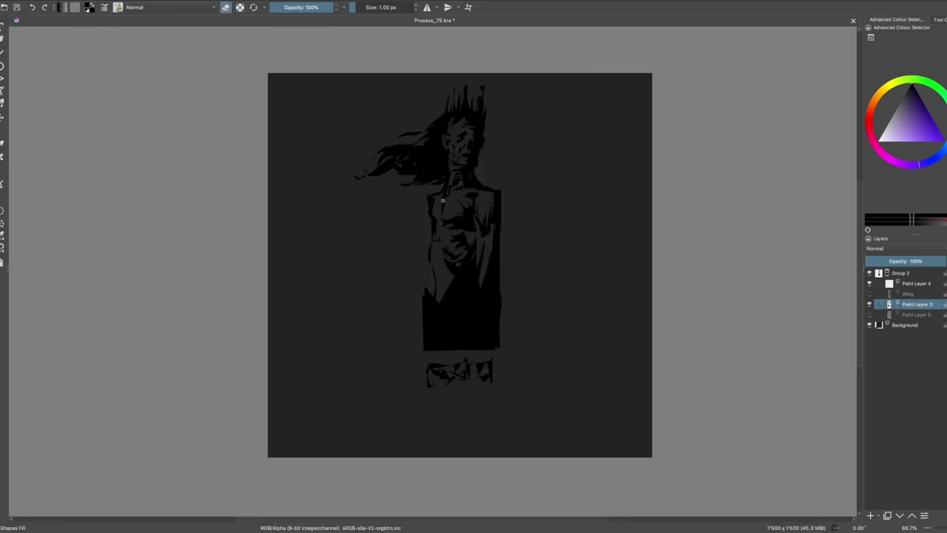
{"action": "key", "text": "m"}
{"action": "key", "text": "e"}
{"action": "left_click_drag", "start_coordinate": [437, 289], "coordinate": [470, 354]}
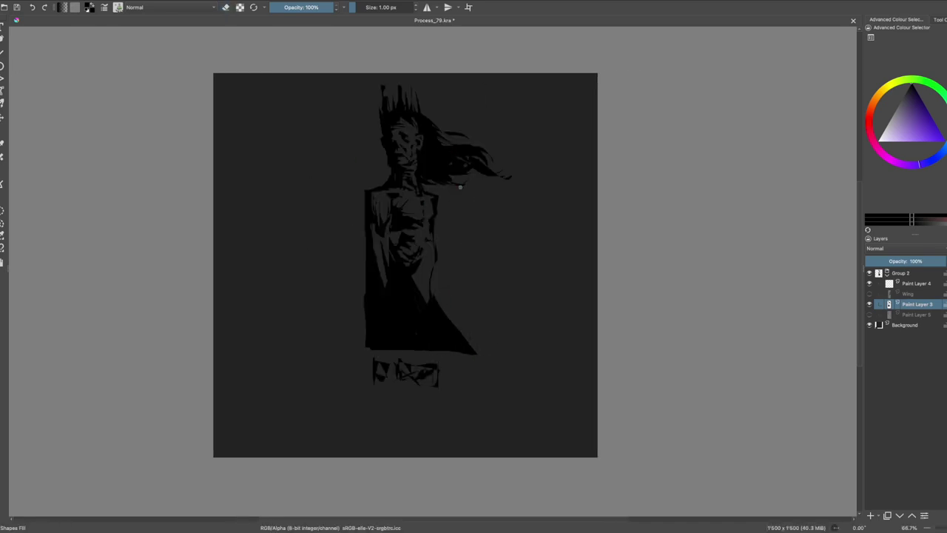
{"action": "left_click_drag", "start_coordinate": [438, 230], "coordinate": [445, 293]}
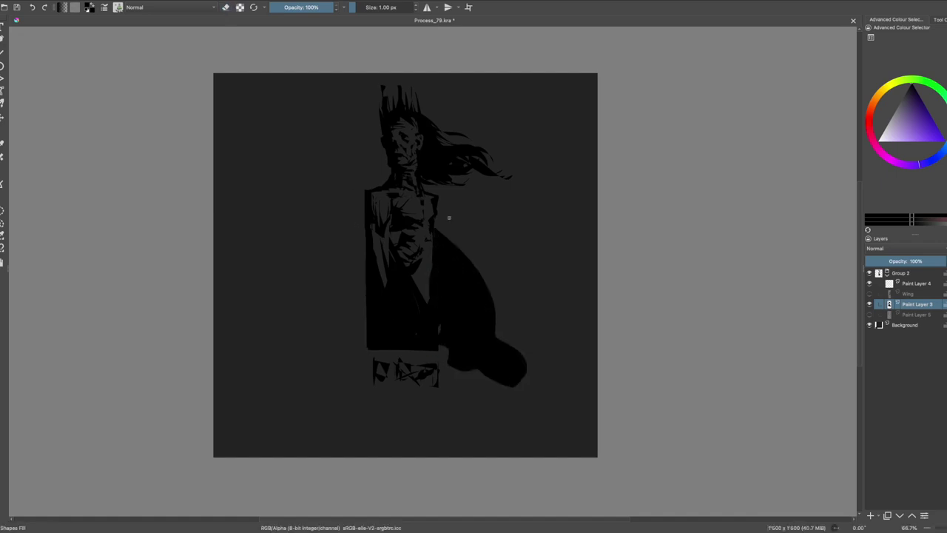
{"action": "key", "text": "m"}
{"action": "left_click_drag", "start_coordinate": [444, 348], "coordinate": [488, 451]}
{"action": "key", "text": "m"}
Step: Erase a small patch near the cape, save, and zoom to 100%
{"action": "key", "text": "e"}
{"action": "left_click_drag", "start_coordinate": [354, 254], "coordinate": [359, 244]}
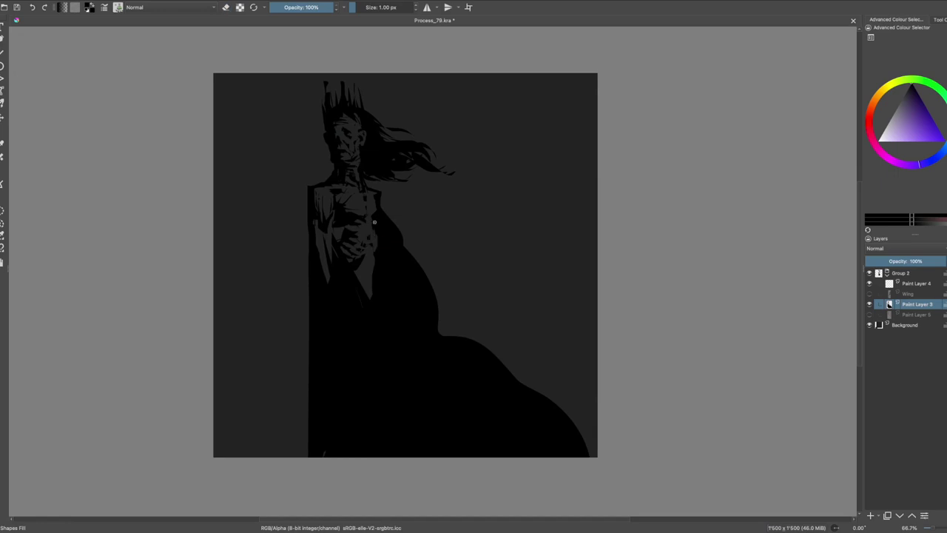
{"action": "key", "text": "m"}
{"action": "key", "text": "m"}
{"action": "key", "text": "e"}
{"action": "key", "text": "ctrl+s"}
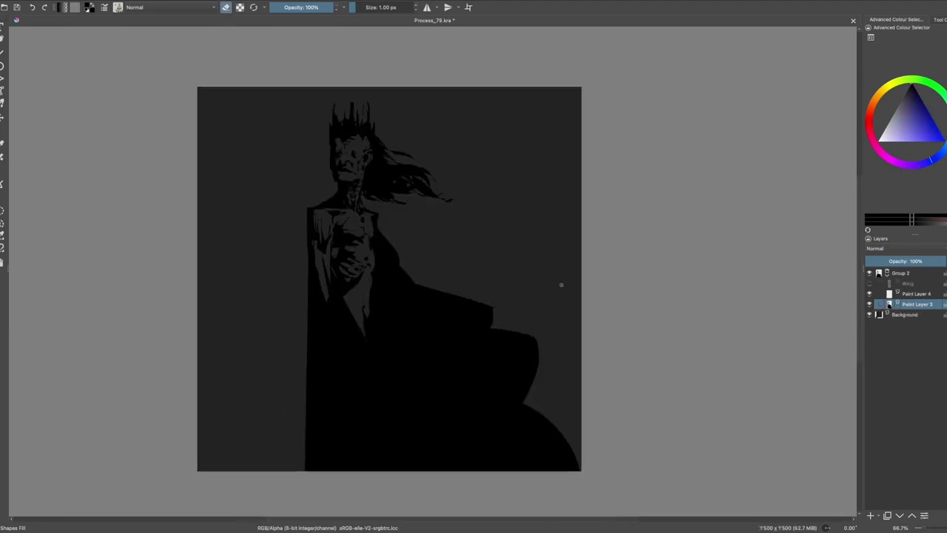
{"action": "key", "text": "1"}
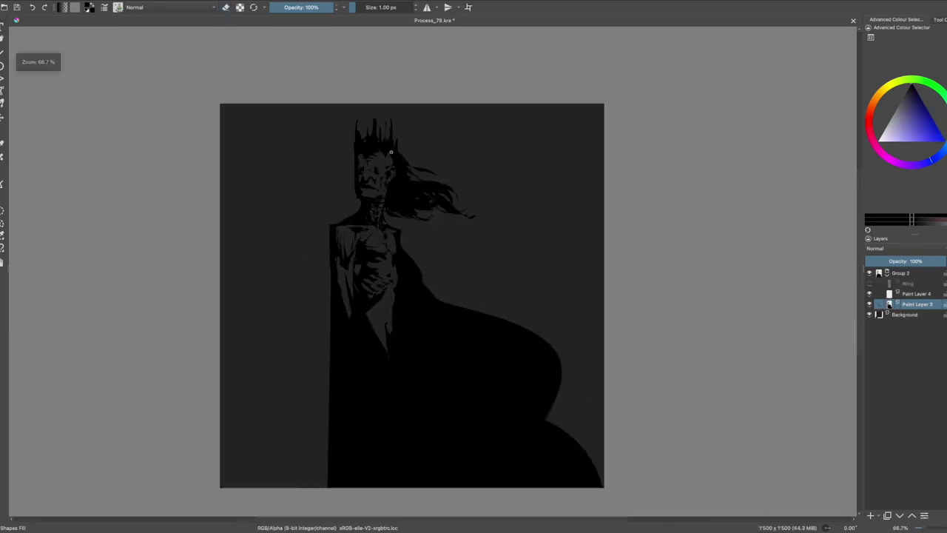
Step: Rework the face strokes and darken the chin and neck
{"action": "key", "text": "e"}
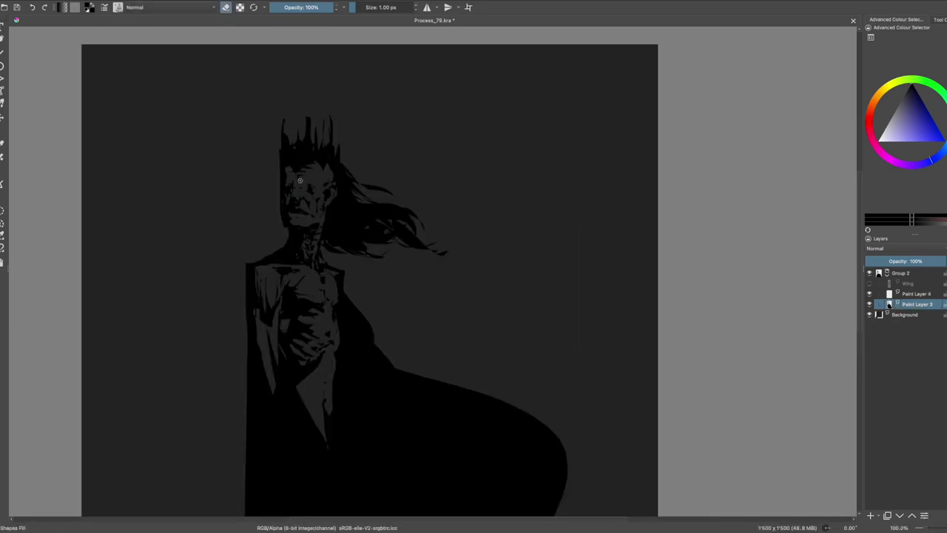
{"action": "mouse_move", "coordinate": [314, 190]}
{"action": "left_mouse_down"}
{"action": "mouse_move", "coordinate": [334, 207]}
{"action": "mouse_move", "coordinate": [308, 183]}
{"action": "left_mouse_up"}
{"action": "mouse_move", "coordinate": [301, 219]}
{"action": "left_mouse_down"}
{"action": "mouse_move", "coordinate": [295, 228]}
{"action": "mouse_move", "coordinate": [304, 222]}
{"action": "left_mouse_up"}
{"action": "key", "text": "m"}
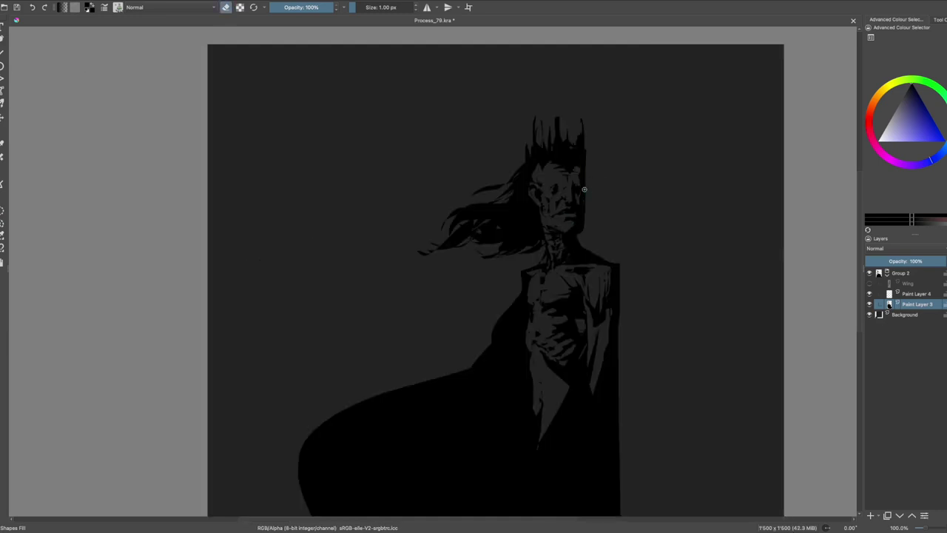
{"action": "key", "text": "e"}
Step: Check the face in mirrored view and save the painting
{"action": "key", "text": "e"}
{"action": "key", "text": "e"}
{"action": "key", "text": "e"}
{"action": "key", "text": "e"}
{"action": "key", "text": "m"}
{"action": "key", "text": "e"}
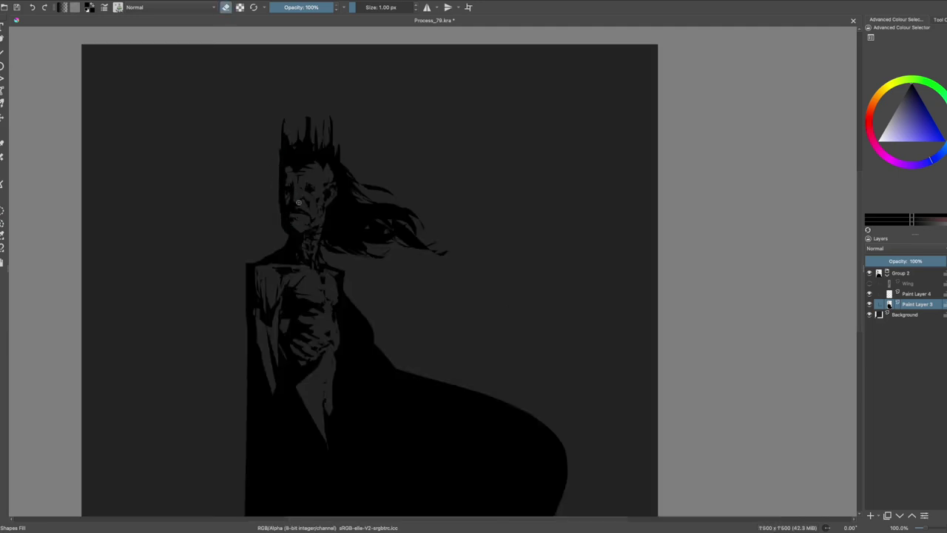
{"action": "key", "text": "e"}
{"action": "key", "text": "e"}
{"action": "key", "text": "e"}
{"action": "key", "text": "e"}
{"action": "key", "text": "e"}
{"action": "key", "text": "m"}
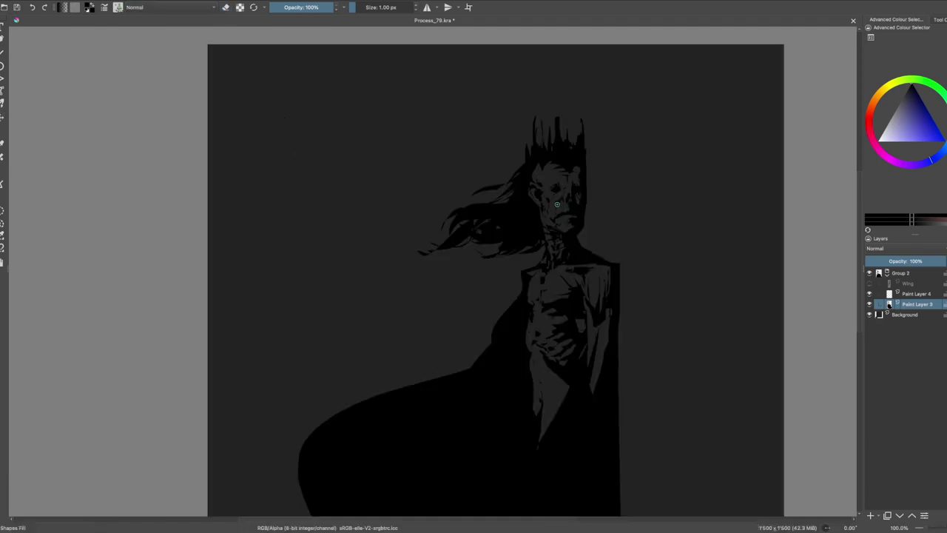
{"action": "key", "text": "m"}
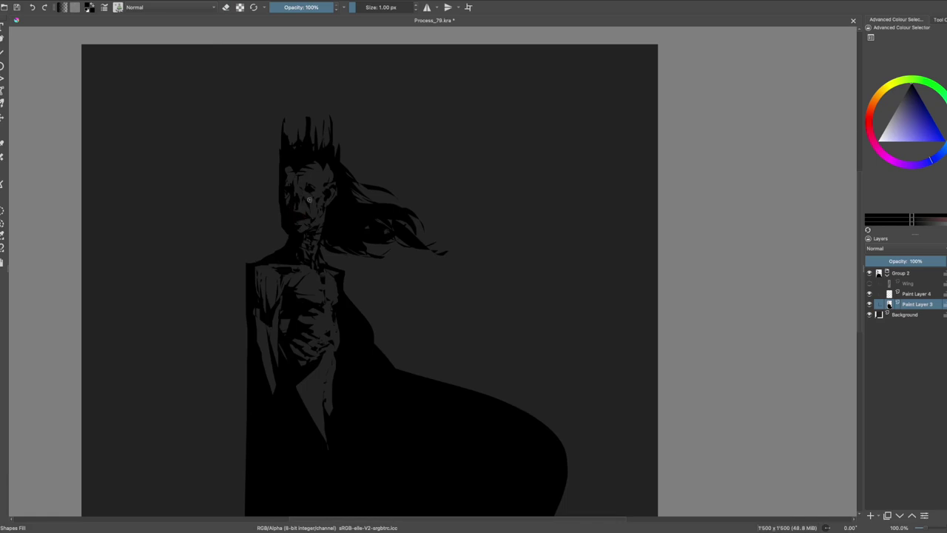
{"action": "key", "text": "ctrl+s"}
{"action": "key", "text": "t"}
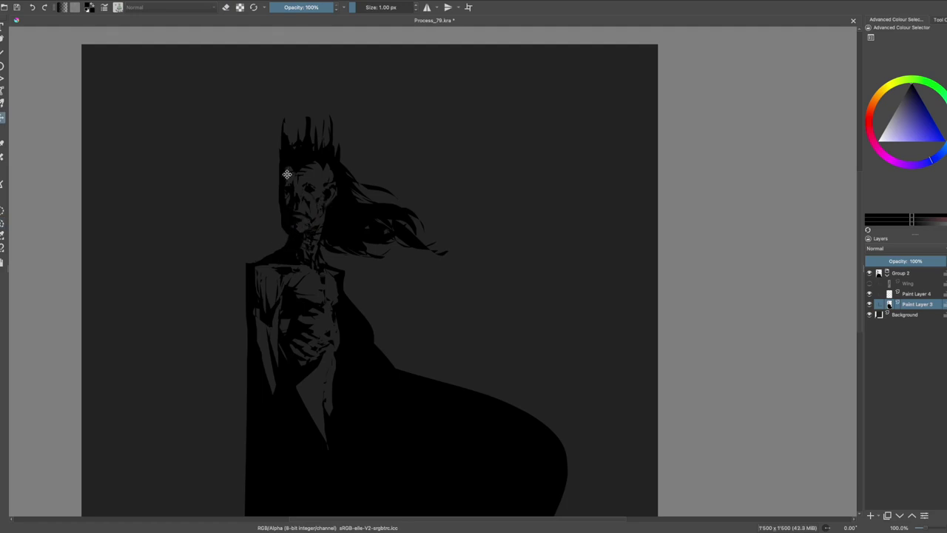
{"action": "key", "text": "b"}
{"action": "key", "text": "e"}
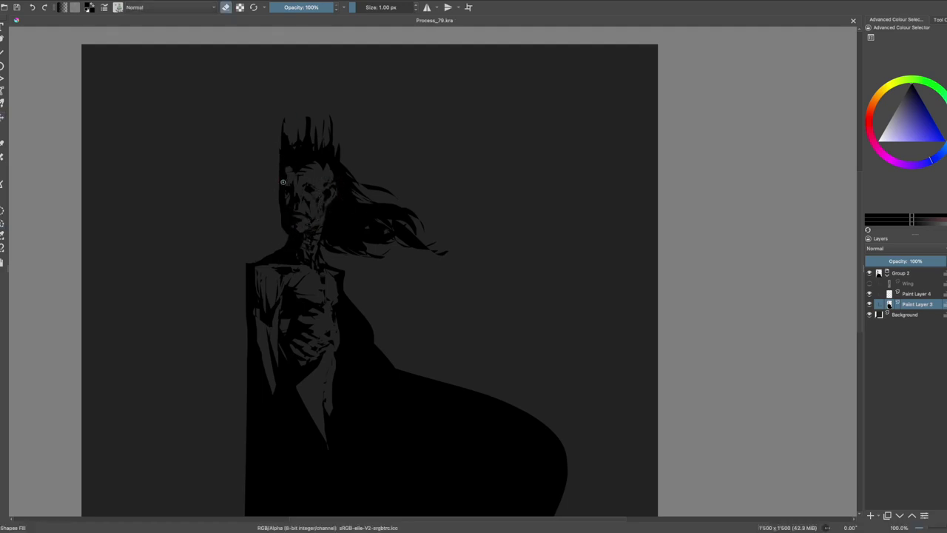
{"action": "key", "text": "m"}
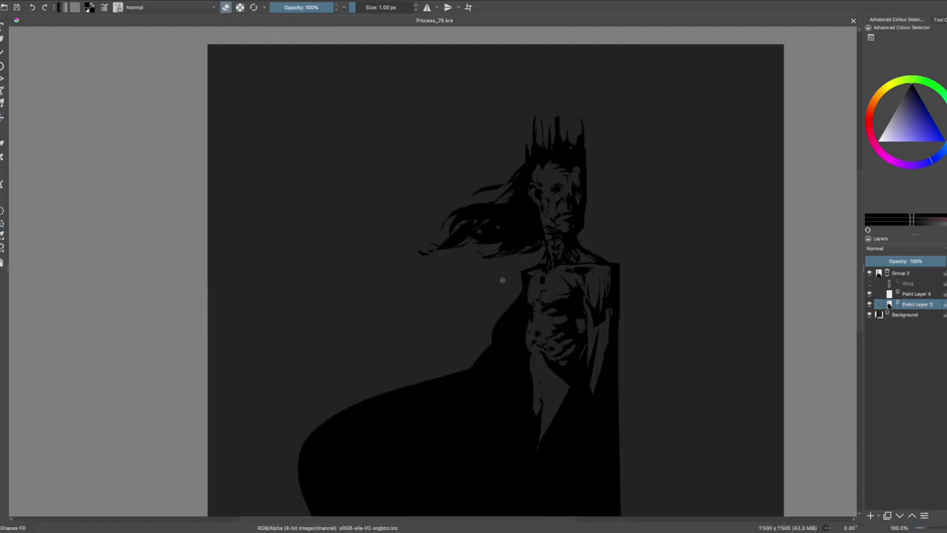
{"action": "key", "text": "ctrl+s"}
{"action": "key", "text": "ctrl+s"}
Step: Touch up the face, undo a lightening stroke near the eye, and duplicate the paint layer
{"action": "key", "text": "e"}
{"action": "mouse_move", "coordinate": [543, 207]}
{"action": "left_mouse_down"}
{"action": "mouse_move", "coordinate": [539, 214]}
{"action": "mouse_move", "coordinate": [569, 197]}
{"action": "left_mouse_up"}
{"action": "key", "text": "e"}
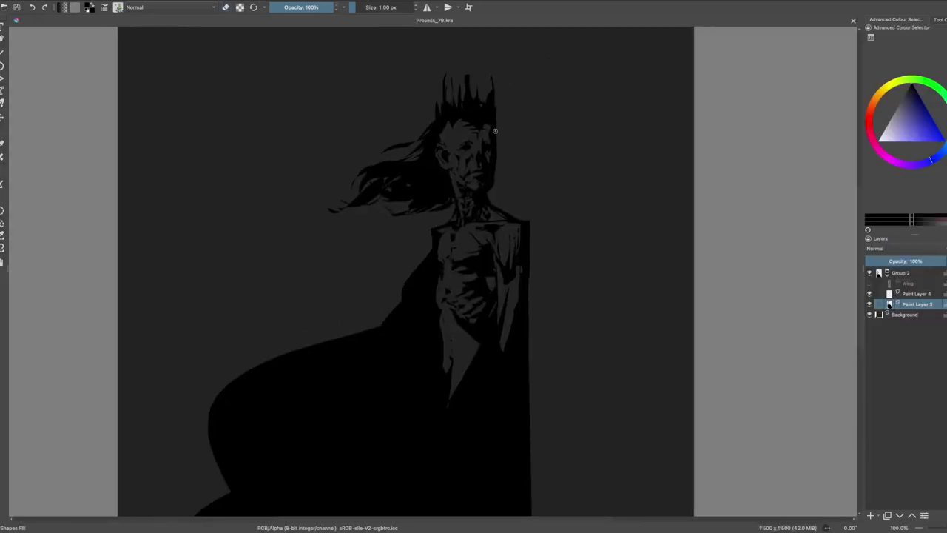
{"action": "left_click_drag", "start_coordinate": [462, 144], "coordinate": [465, 125]}
{"action": "key", "text": "ctrl+z"}
{"action": "key", "text": "m"}
{"action": "key", "text": "ctrl+j"}
Step: Split hair and crown onto their own layers, hide the crown, and block in a narrow black head
{"action": "key", "text": "ctrl+shift+j"}
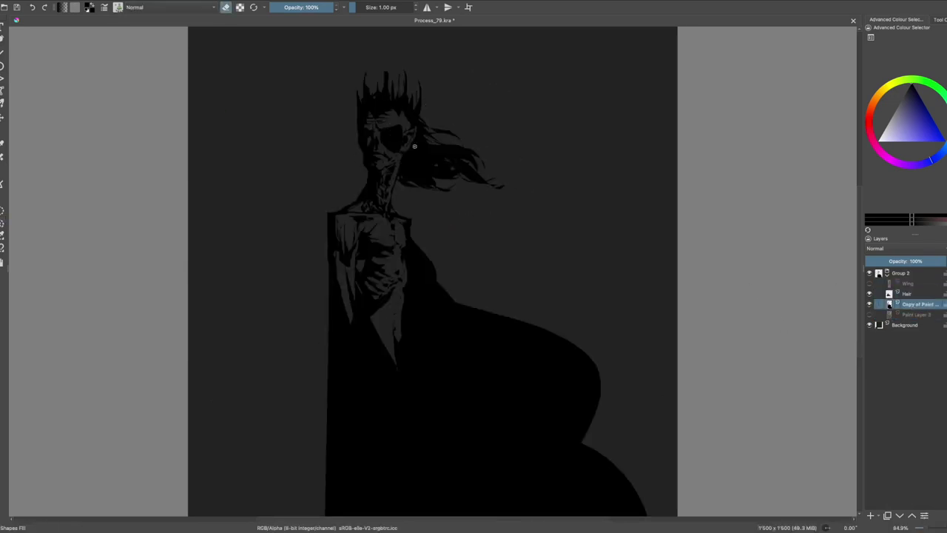
{"action": "left_click_drag", "start_coordinate": [392, 133], "coordinate": [354, 126]}
{"action": "key", "text": "ctrl+shift+j"}
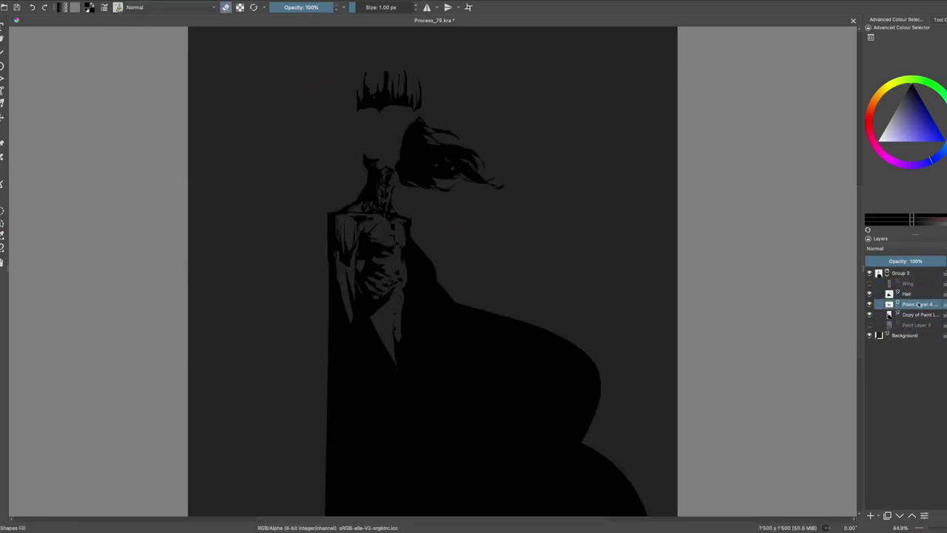
{"action": "key", "text": "e"}
{"action": "left_click_drag", "start_coordinate": [363, 162], "coordinate": [364, 185]}
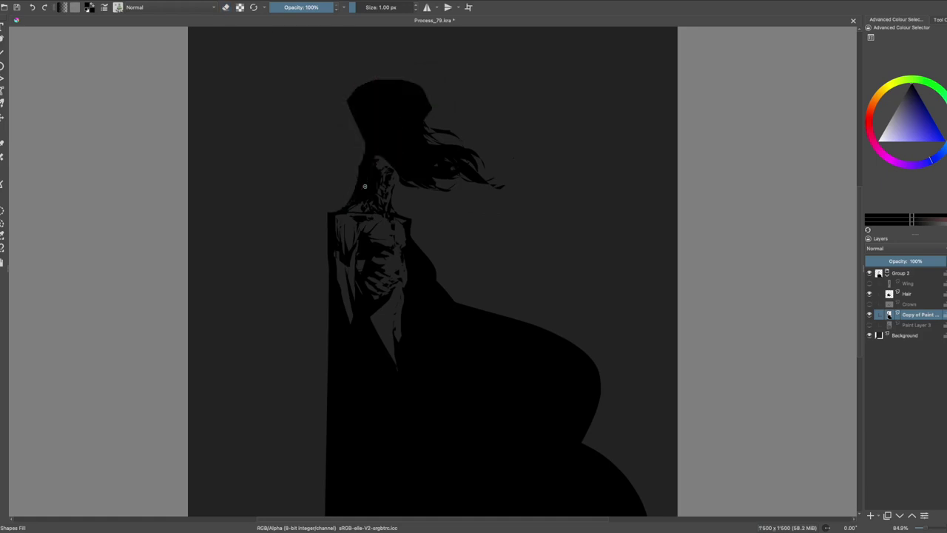
{"action": "mouse_move", "coordinate": [393, 96]}
{"action": "left_mouse_down"}
{"action": "mouse_move", "coordinate": [389, 163]}
{"action": "mouse_move", "coordinate": [366, 148]}
{"action": "left_mouse_up"}
Step: Shape the head with a dark edge, rounded top-left corner and curved left side
{"action": "key", "text": "e"}
{"action": "left_click_drag", "start_coordinate": [414, 85], "coordinate": [466, 119]}
{"action": "left_click_drag", "start_coordinate": [382, 81], "coordinate": [367, 100]}
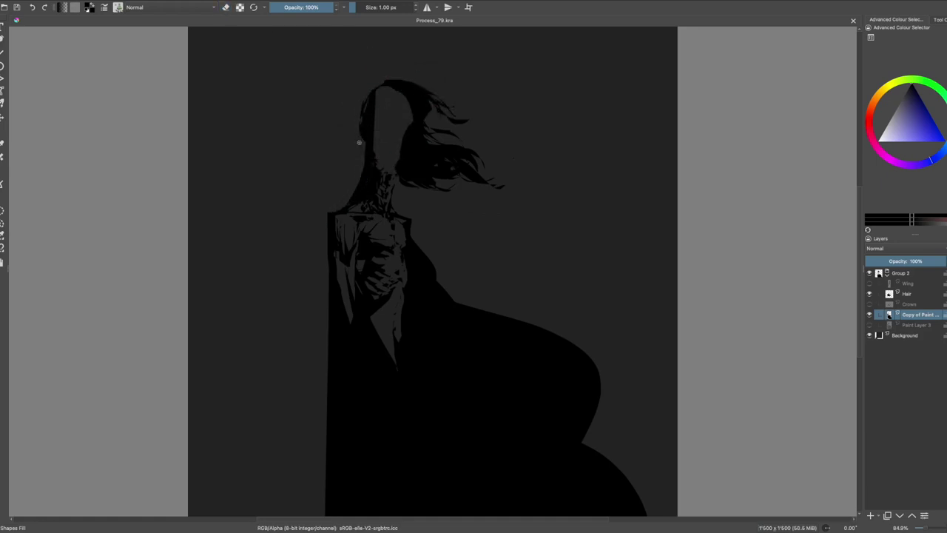
{"action": "left_click_drag", "start_coordinate": [359, 152], "coordinate": [372, 120]}
{"action": "key", "text": "e"}
{"action": "key", "text": "e"}
{"action": "key", "text": "e"}
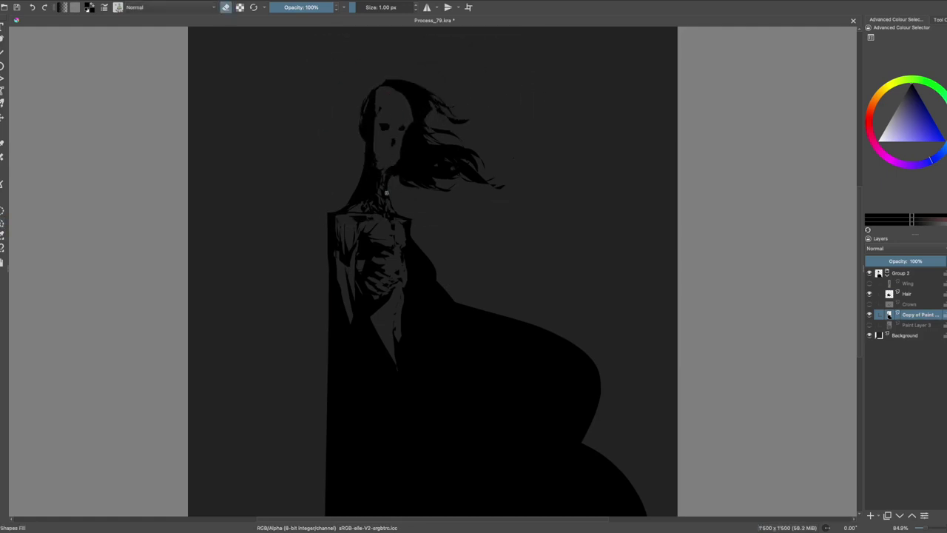
{"action": "key", "text": "e"}
{"action": "key", "text": "ctrl+s"}
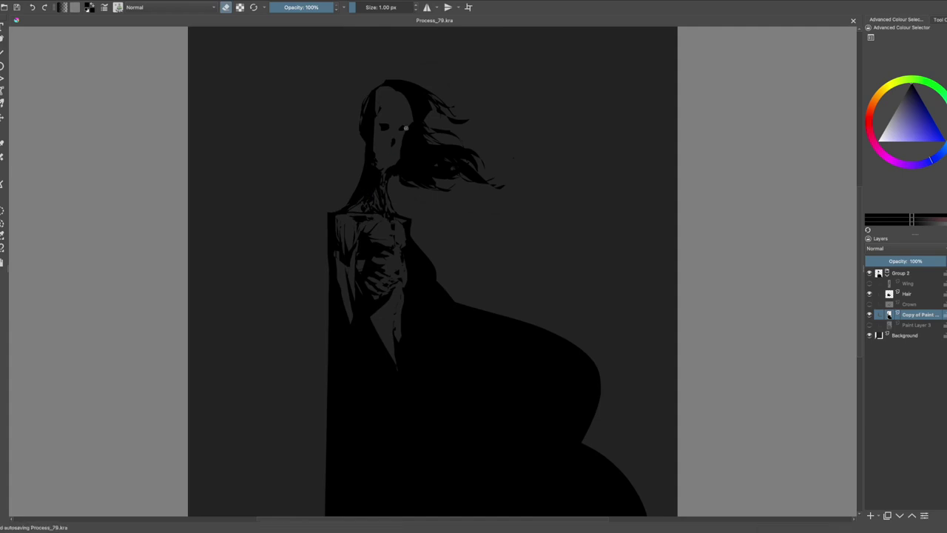
Step: Redraw the head top with a pointed ear and delete the Hair and Crown layers
{"action": "left_click_drag", "start_coordinate": [373, 106], "coordinate": [422, 78]}
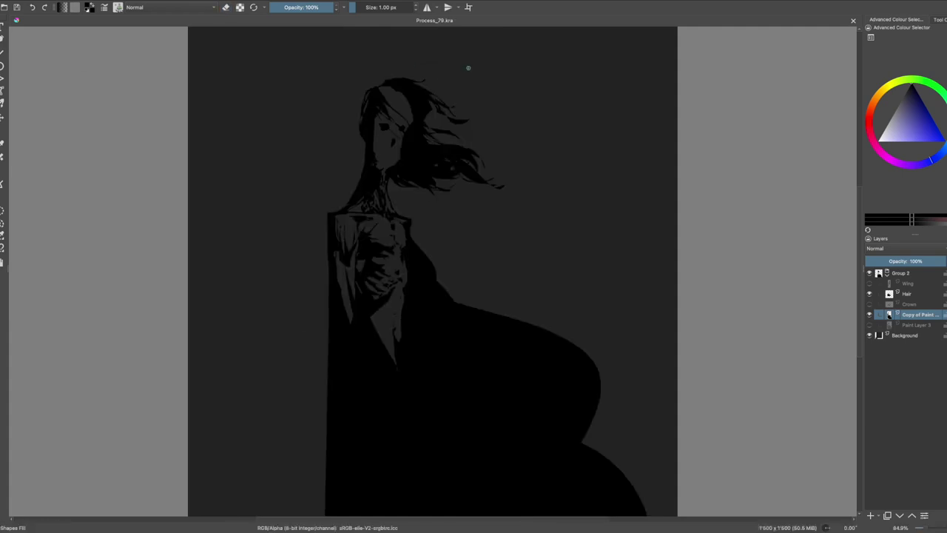
{"action": "left_click_drag", "start_coordinate": [363, 141], "coordinate": [349, 107]}
{"action": "key", "text": "ctrl+s"}
{"action": "left_click", "coordinate": [910, 294]}
{"action": "key", "text": "shift+Delete"}
{"action": "left_click_drag", "start_coordinate": [366, 130], "coordinate": [354, 110]}
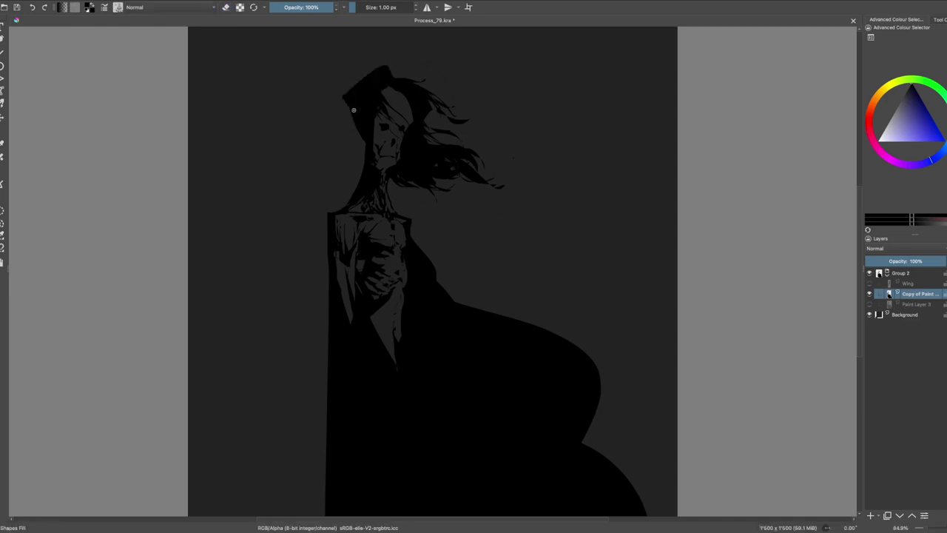
Step: Undo the dark block on the head and erase-touch the area near the chin
{"action": "key", "text": "ctrl+z"}
{"action": "key", "text": "ctrl+s"}
{"action": "key", "text": "m"}
{"action": "key", "text": "e"}
{"action": "left_click_drag", "start_coordinate": [476, 168], "coordinate": [492, 158]}
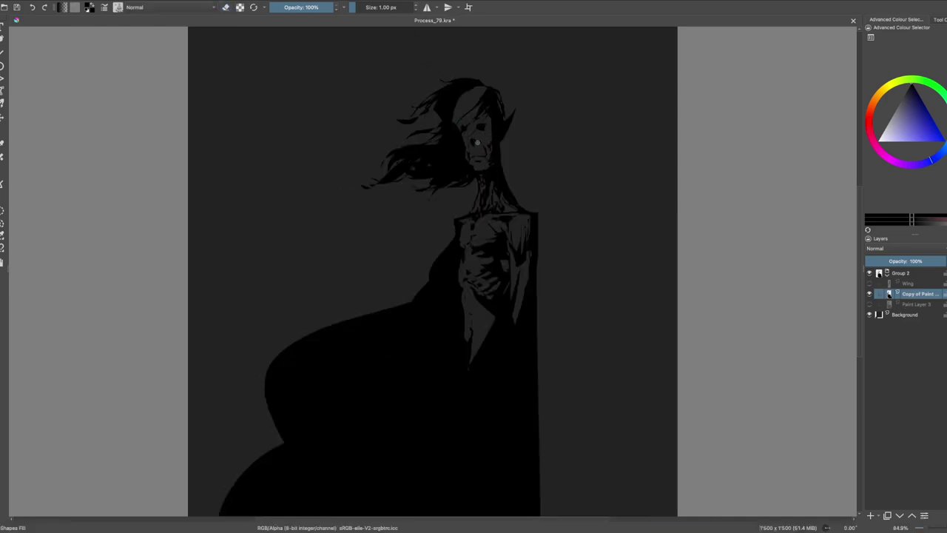
{"action": "key", "text": "m"}
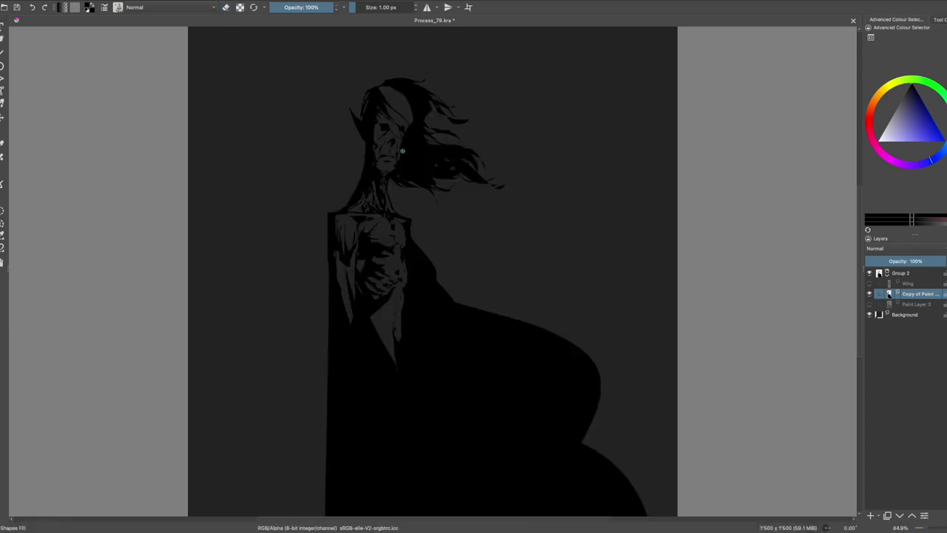
{"action": "key", "text": "m"}
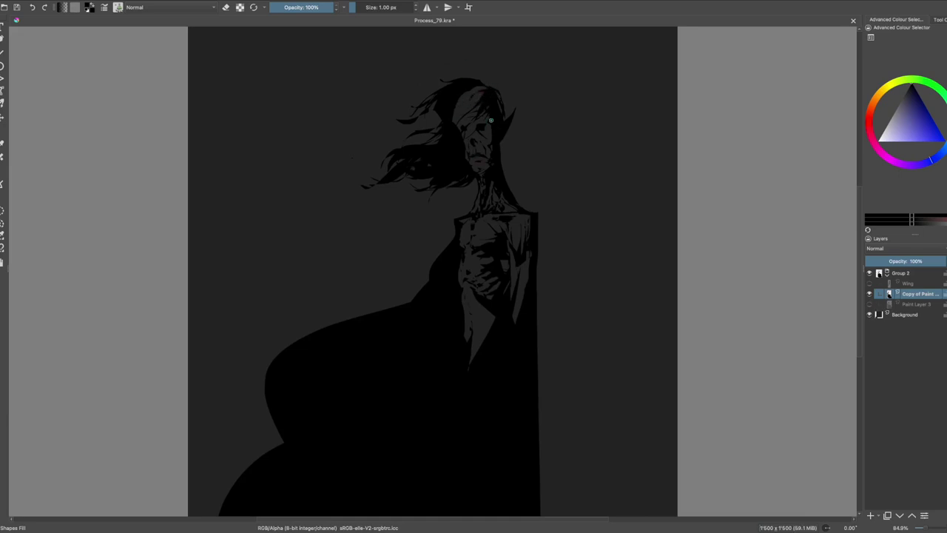
{"action": "key", "text": "m"}
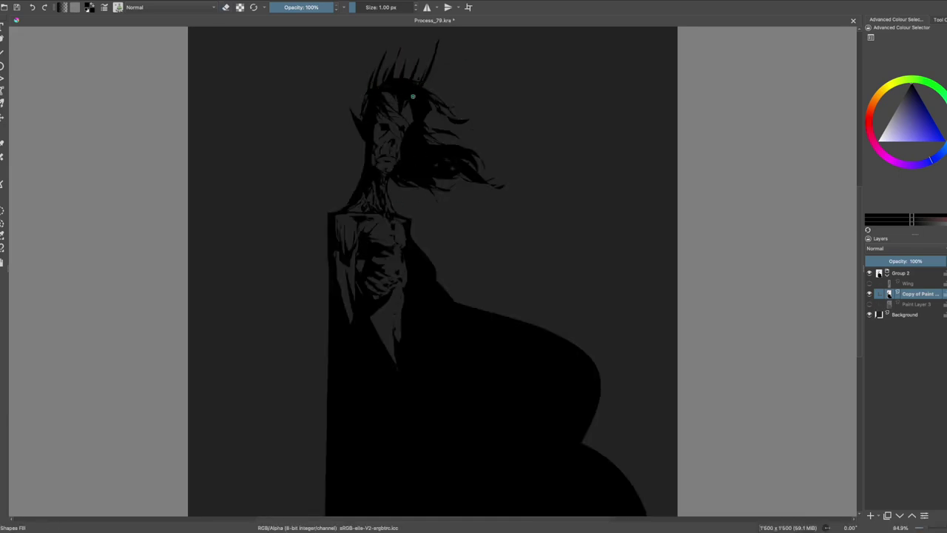
Step: Refine the eye with small dabs, comparing in mirrored view, then zoom to actual size
{"action": "left_click", "coordinate": [372, 135]}
{"action": "key", "text": "e"}
{"action": "key", "text": "ctrl+z"}
{"action": "key", "text": "m"}
{"action": "key", "text": "m"}
{"action": "key", "text": "e"}
{"action": "left_click", "coordinate": [387, 124]}
{"action": "key", "text": "e"}
{"action": "key", "text": "e"}
{"action": "key", "text": "e"}
{"action": "key", "text": "e"}
{"action": "key", "text": "e"}
{"action": "key", "text": "e"}
{"action": "key", "text": "e"}
{"action": "key", "text": "e"}
{"action": "key", "text": "m"}
{"action": "key", "text": "ctrl+z"}
{"action": "key", "text": "e"}
{"action": "key", "text": "e"}
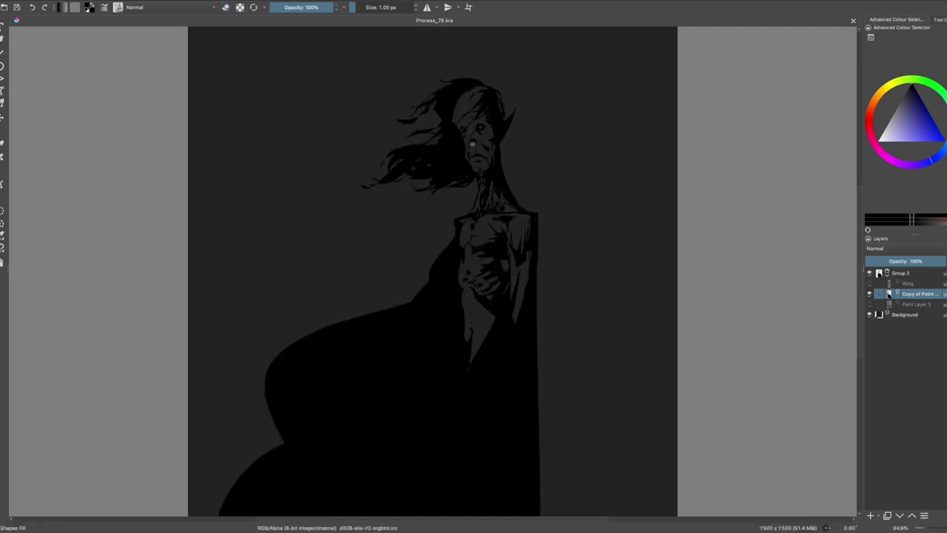
{"action": "key", "text": "m"}
{"action": "key", "text": "1"}
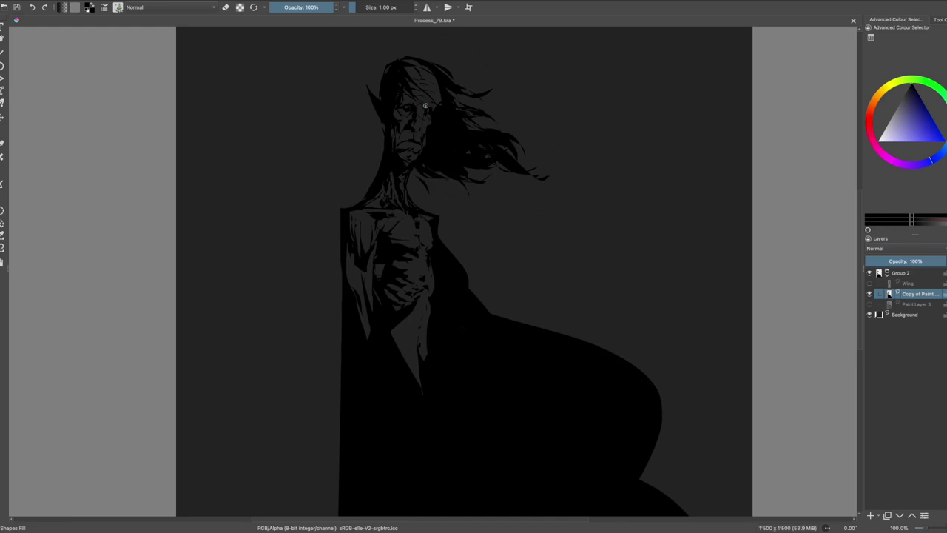
Step: Cut jagged gaps and paint ragged strands along the cape edge, filling its lower right black
{"action": "mouse_move", "coordinate": [541, 330]}
{"action": "left_mouse_down"}
{"action": "mouse_move", "coordinate": [590, 341]}
{"action": "mouse_move", "coordinate": [484, 266]}
{"action": "mouse_move", "coordinate": [565, 302]}
{"action": "mouse_move", "coordinate": [562, 400]}
{"action": "left_mouse_up"}
{"action": "key", "text": "e"}
{"action": "mouse_move", "coordinate": [564, 298]}
{"action": "left_mouse_down"}
{"action": "mouse_move", "coordinate": [501, 294]}
{"action": "mouse_move", "coordinate": [529, 407]}
{"action": "mouse_move", "coordinate": [578, 353]}
{"action": "mouse_move", "coordinate": [551, 363]}
{"action": "left_mouse_up"}
{"action": "left_click_drag", "start_coordinate": [629, 474], "coordinate": [531, 387]}
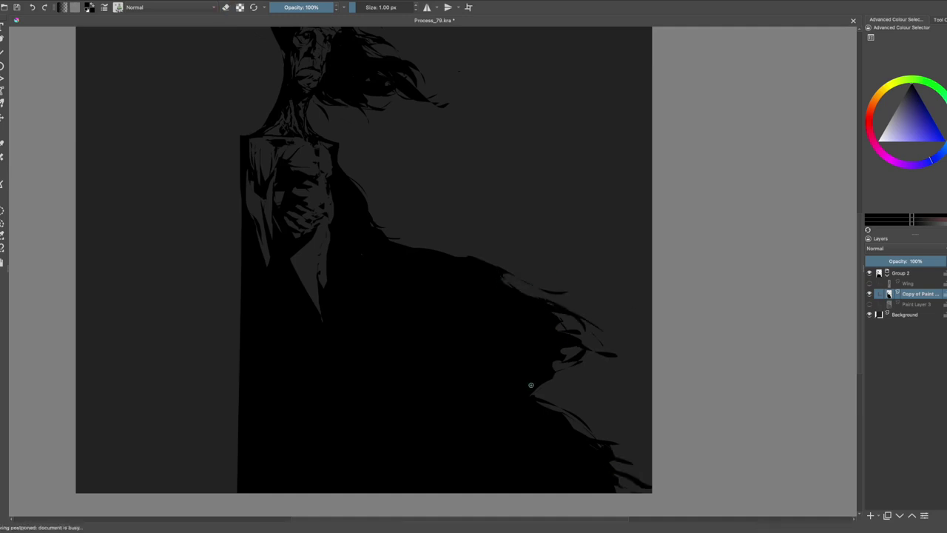
{"action": "key", "text": "m"}
{"action": "key", "text": "minus"}
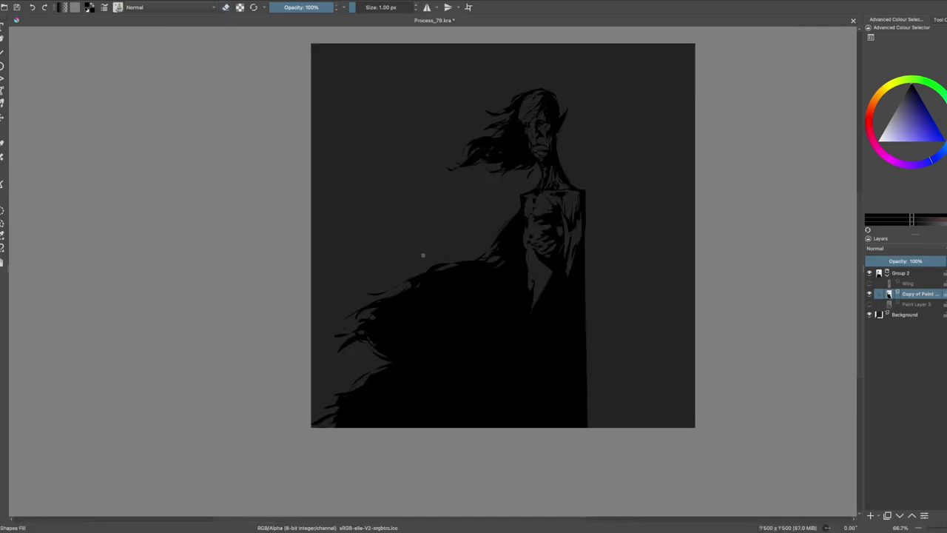
Step: Paint dark strokes beside the head and shoulder and add dark strands along the cape
{"action": "key", "text": "e"}
{"action": "key", "text": "m"}
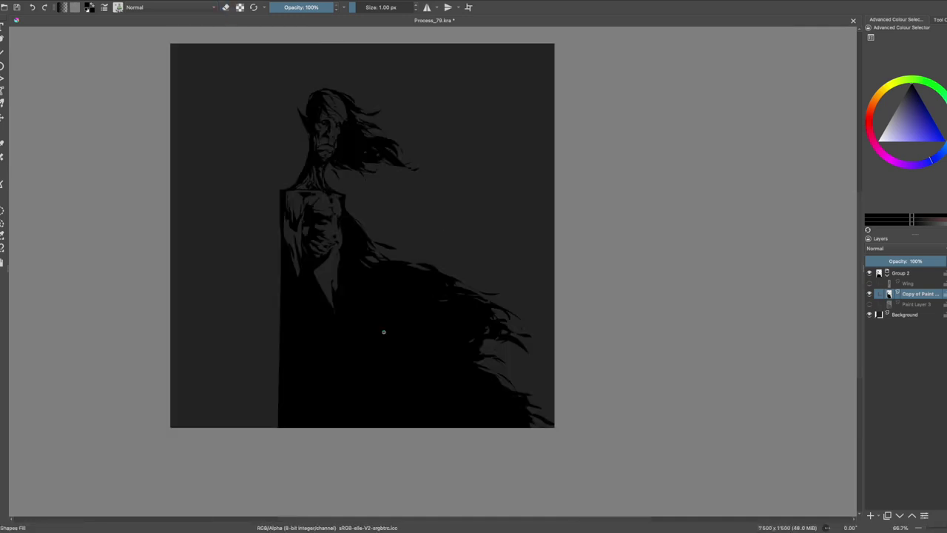
{"action": "left_click_drag", "start_coordinate": [332, 90], "coordinate": [273, 234]}
{"action": "key", "text": "m"}
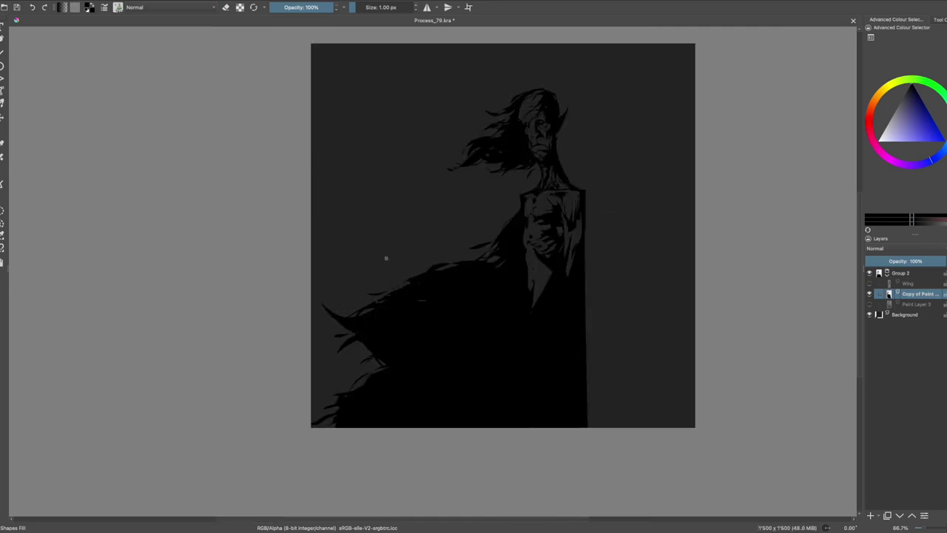
{"action": "mouse_move", "coordinate": [492, 259]}
{"action": "left_mouse_down"}
{"action": "mouse_move", "coordinate": [462, 262]}
{"action": "mouse_move", "coordinate": [510, 222]}
{"action": "left_mouse_up"}
{"action": "left_click_drag", "start_coordinate": [347, 366], "coordinate": [443, 252]}
Step: Try erasing a strip beside the body and the cape's ragged strands, then undo both
{"action": "key", "text": "m"}
{"action": "key", "text": "e"}
{"action": "mouse_move", "coordinate": [292, 296]}
{"action": "left_mouse_down"}
{"action": "mouse_move", "coordinate": [300, 425]}
{"action": "mouse_move", "coordinate": [280, 425]}
{"action": "left_mouse_up"}
{"action": "key", "text": "e"}
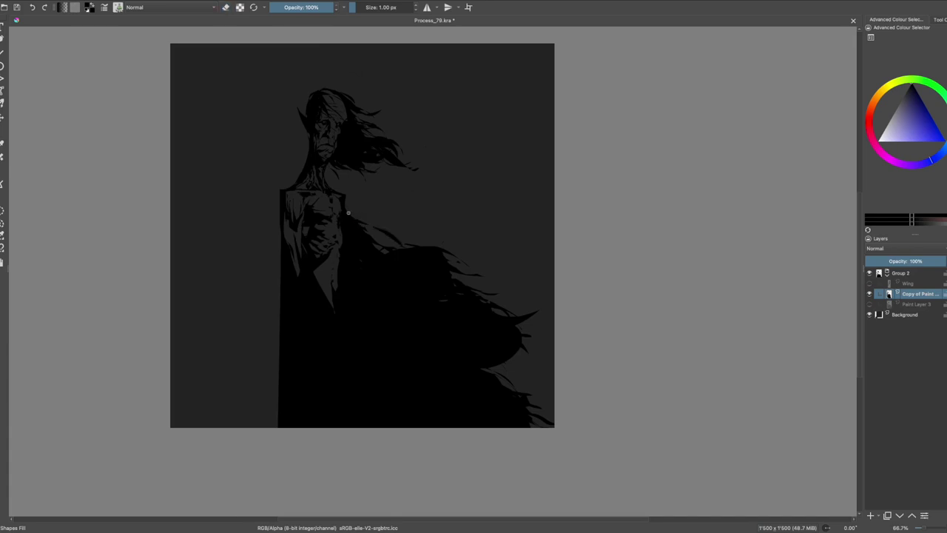
{"action": "key", "text": "e"}
{"action": "mouse_move", "coordinate": [484, 399]}
{"action": "left_mouse_down"}
{"action": "mouse_move", "coordinate": [518, 348]}
{"action": "mouse_move", "coordinate": [474, 288]}
{"action": "left_mouse_up"}
{"action": "key", "text": "m"}
{"action": "key", "text": "m"}
Step: Merge a new paint layer into the figure and darken the cape's upper edge
{"action": "left_click", "coordinate": [885, 320]}
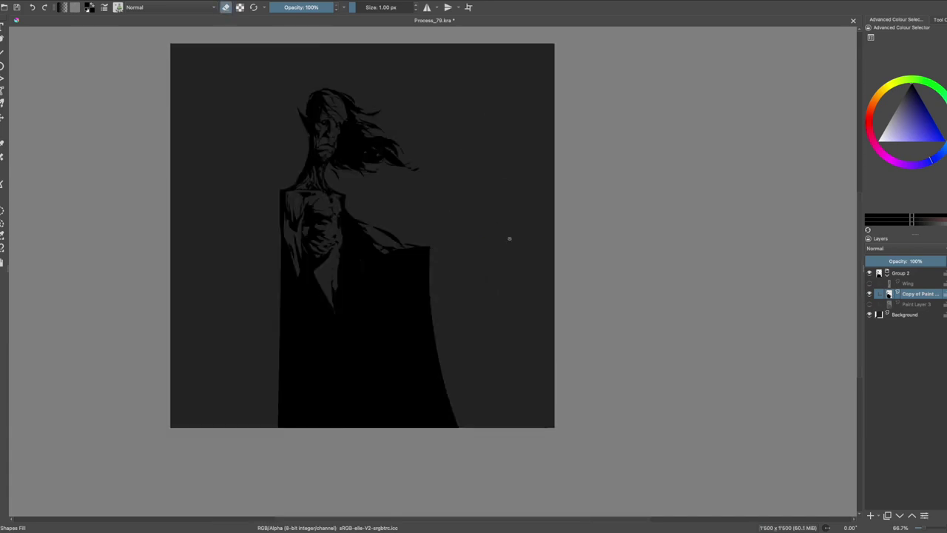
{"action": "key", "text": "ctrl+z"}
{"action": "key", "text": "ctrl+z"}
{"action": "key", "text": "e"}
{"action": "key", "text": "m"}
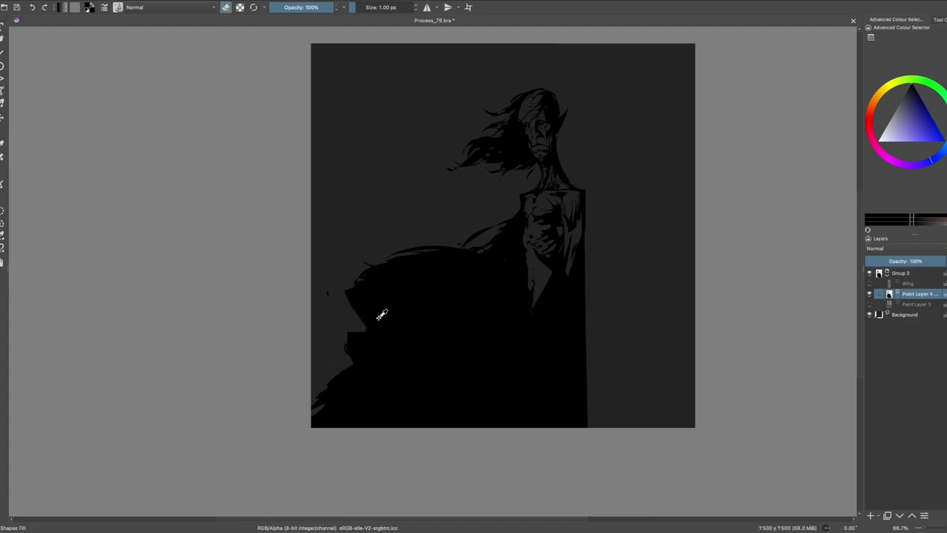
{"action": "left_click_drag", "start_coordinate": [415, 252], "coordinate": [348, 292]}
{"action": "key", "text": "m"}
{"action": "left_click_drag", "start_coordinate": [426, 296], "coordinate": [366, 252]}
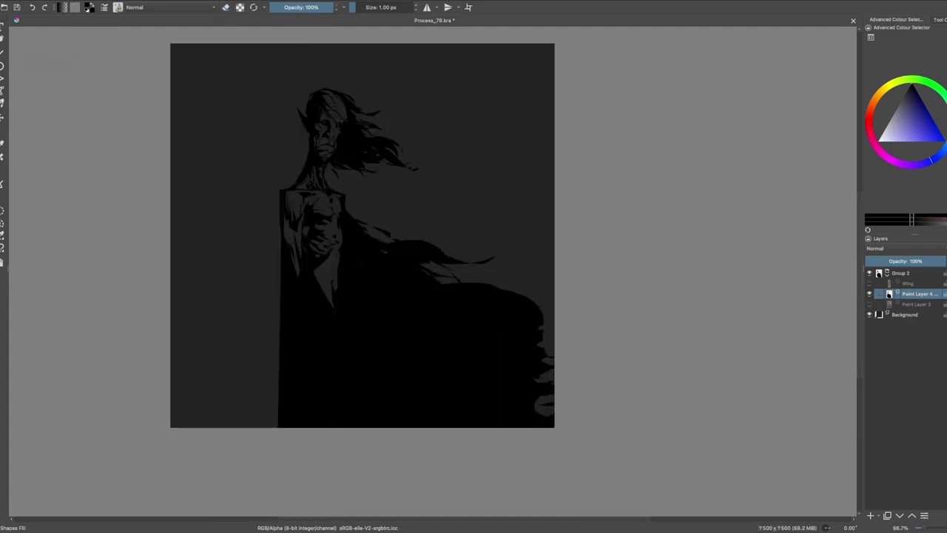
Step: Erase ragged feather shapes into the cape edge and add a small dark shape
{"action": "key", "text": "m"}
{"action": "key", "text": "e"}
{"action": "mouse_move", "coordinate": [414, 335]}
{"action": "left_mouse_down"}
{"action": "mouse_move", "coordinate": [400, 296]}
{"action": "mouse_move", "coordinate": [350, 309]}
{"action": "mouse_move", "coordinate": [316, 364]}
{"action": "mouse_move", "coordinate": [407, 338]}
{"action": "left_mouse_up"}
{"action": "key", "text": "e"}
{"action": "key", "text": "e"}
{"action": "key", "text": "m"}
{"action": "left_click_drag", "start_coordinate": [387, 256], "coordinate": [359, 226]}
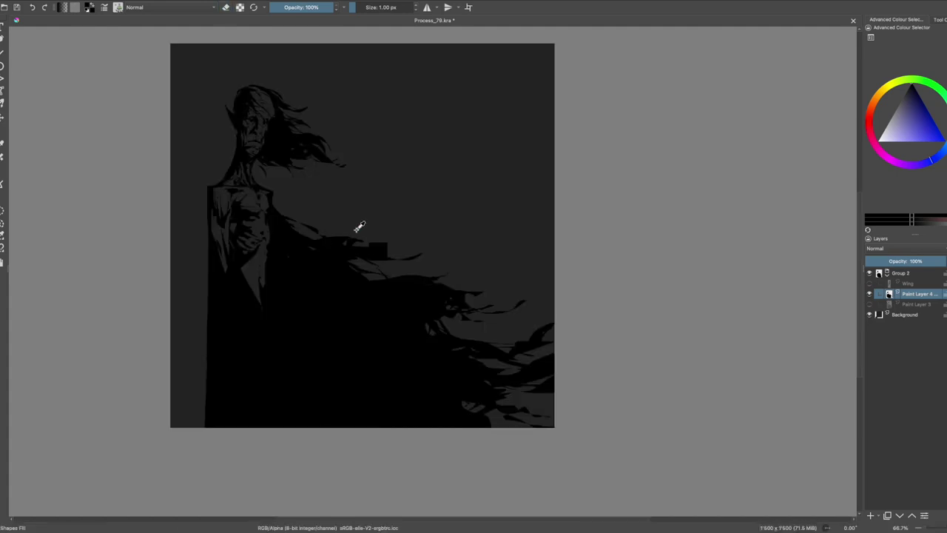
{"action": "key", "text": "ctrl+j"}
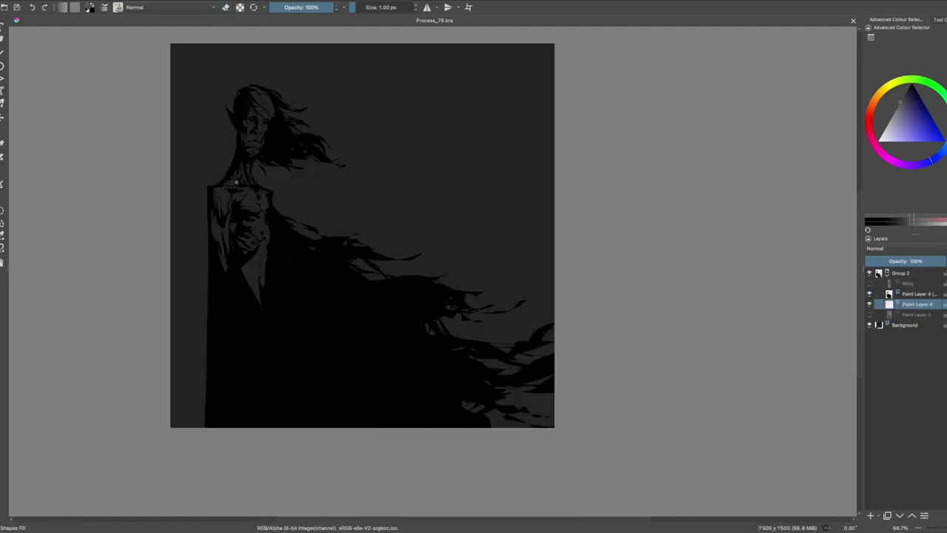
Step: Paint light grey shading on the body and head on the Spec layer
{"action": "left_click_drag", "start_coordinate": [222, 193], "coordinate": [259, 296]}
{"action": "key", "text": "e"}
{"action": "key", "text": "e"}
{"action": "key", "text": "Insert"}
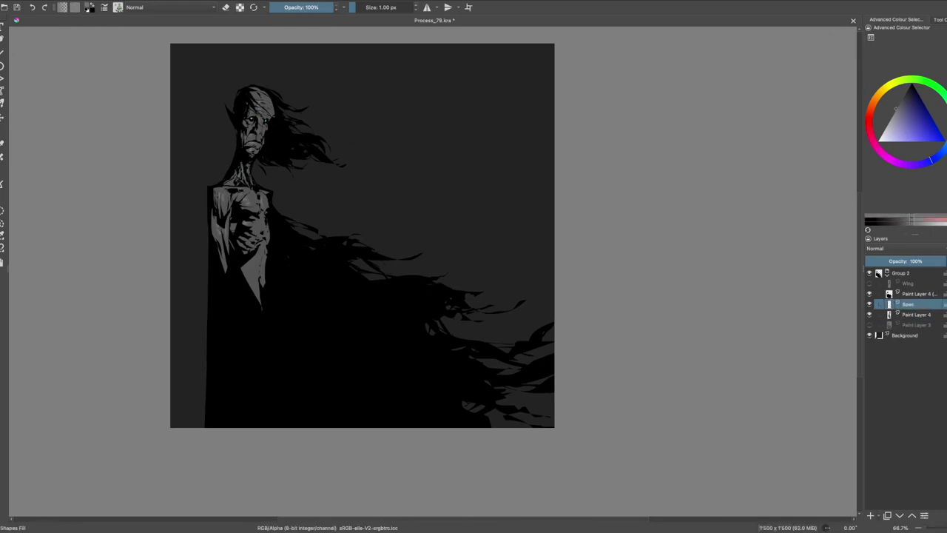
Step: Add a layer named 'Rim' and paint a light rim along the ear and body edge, checking it mirrored
{"action": "key", "text": "Insert"}
{"action": "type", "text": "Rim"}
{"action": "key", "text": "Return"}
{"action": "left_click_drag", "start_coordinate": [226, 104], "coordinate": [208, 426]}
{"action": "key", "text": "e"}
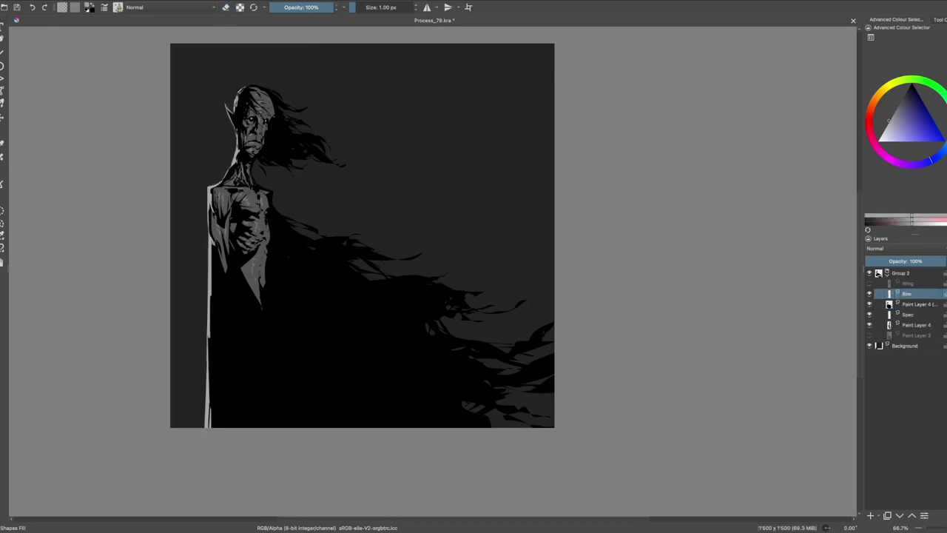
{"action": "key", "text": "m"}
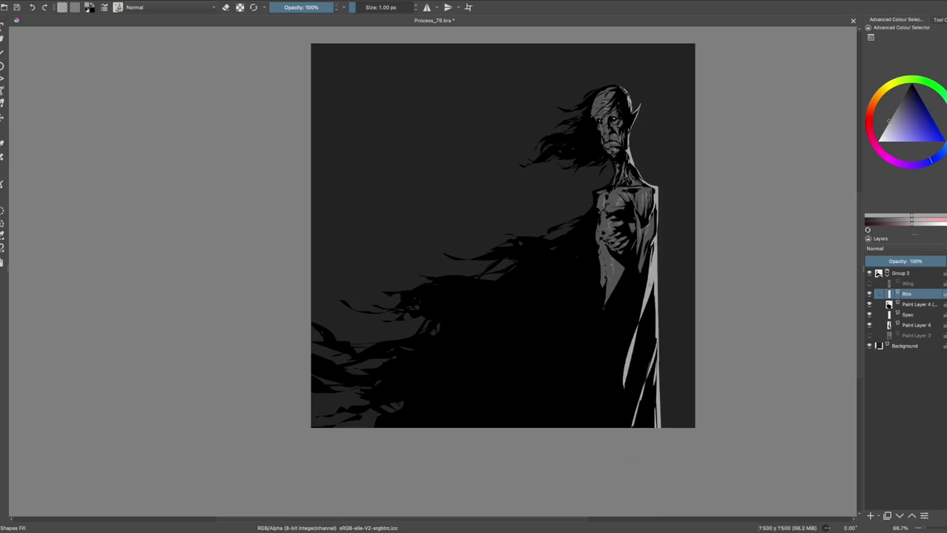
{"action": "key", "text": "m"}
{"action": "key", "text": "e"}
{"action": "key", "text": "m"}
{"action": "key", "text": "m"}
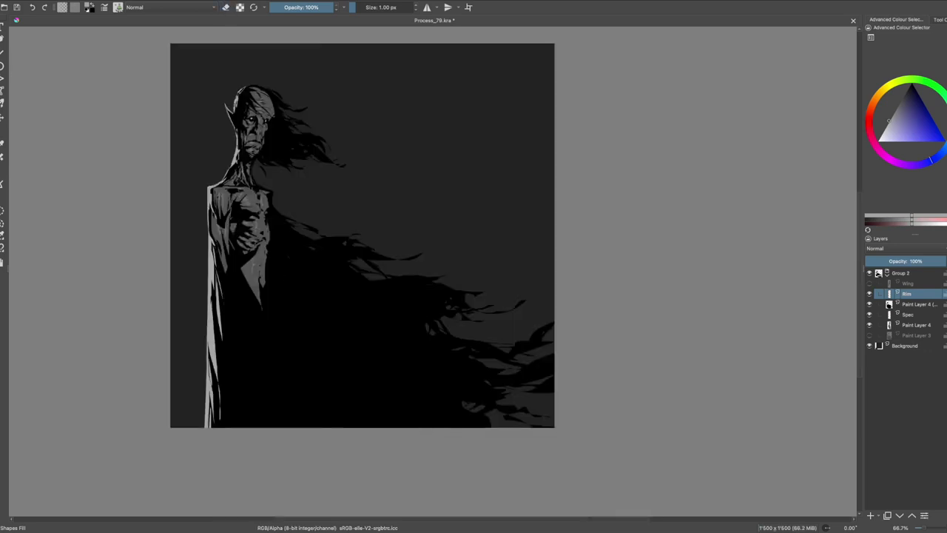